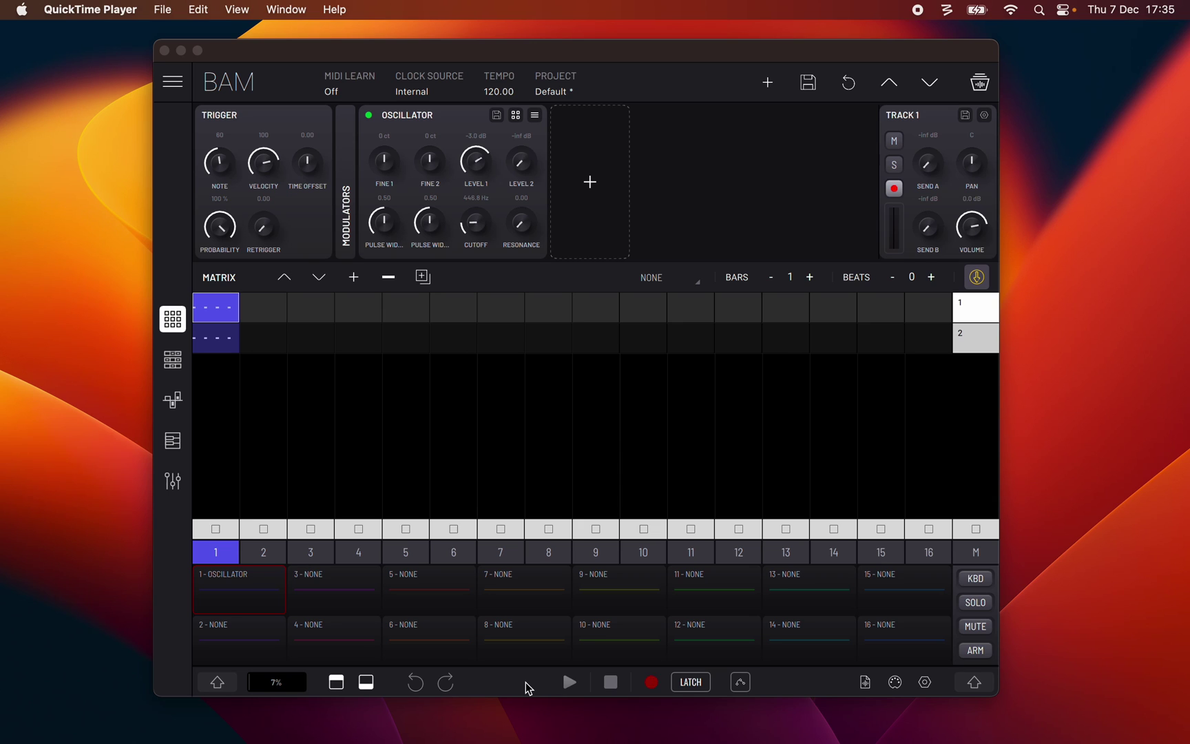
# Open the automations page to show the oscillator clip's empty Cutoff (Oscillator) lane
pyautogui.click(172, 400)
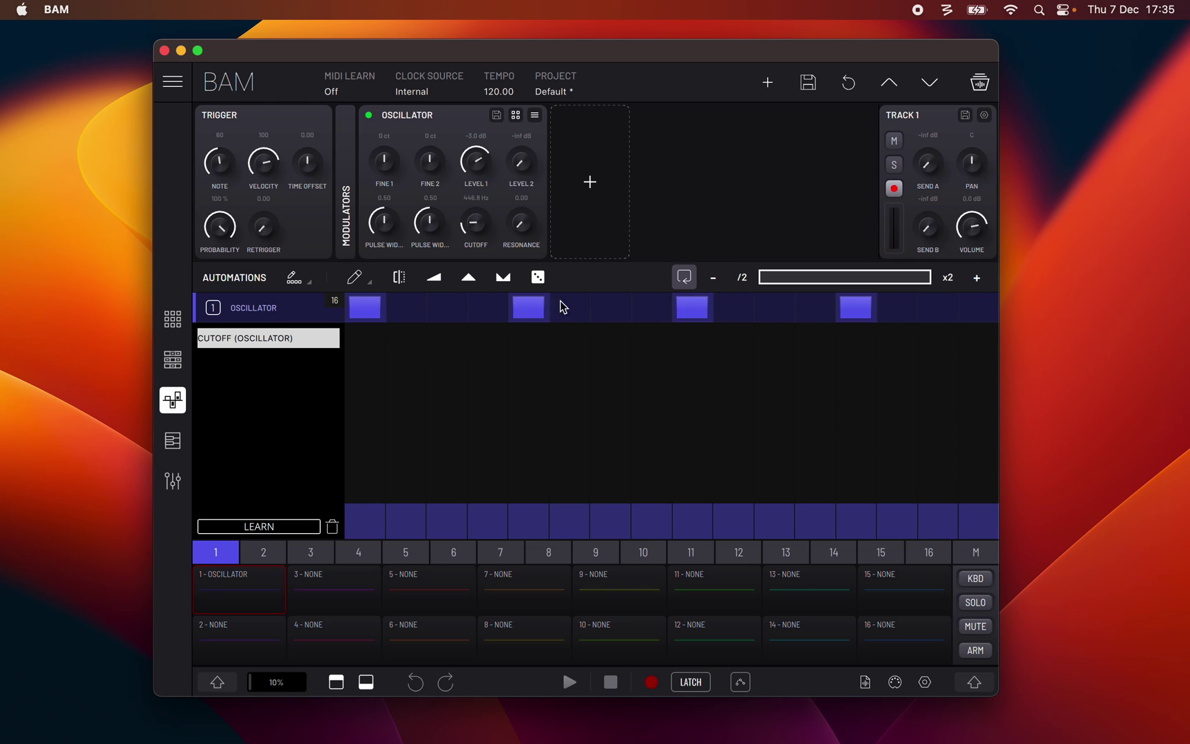
pyautogui.click(449, 308)
pyautogui.click(488, 308)
pyautogui.click(639, 308)
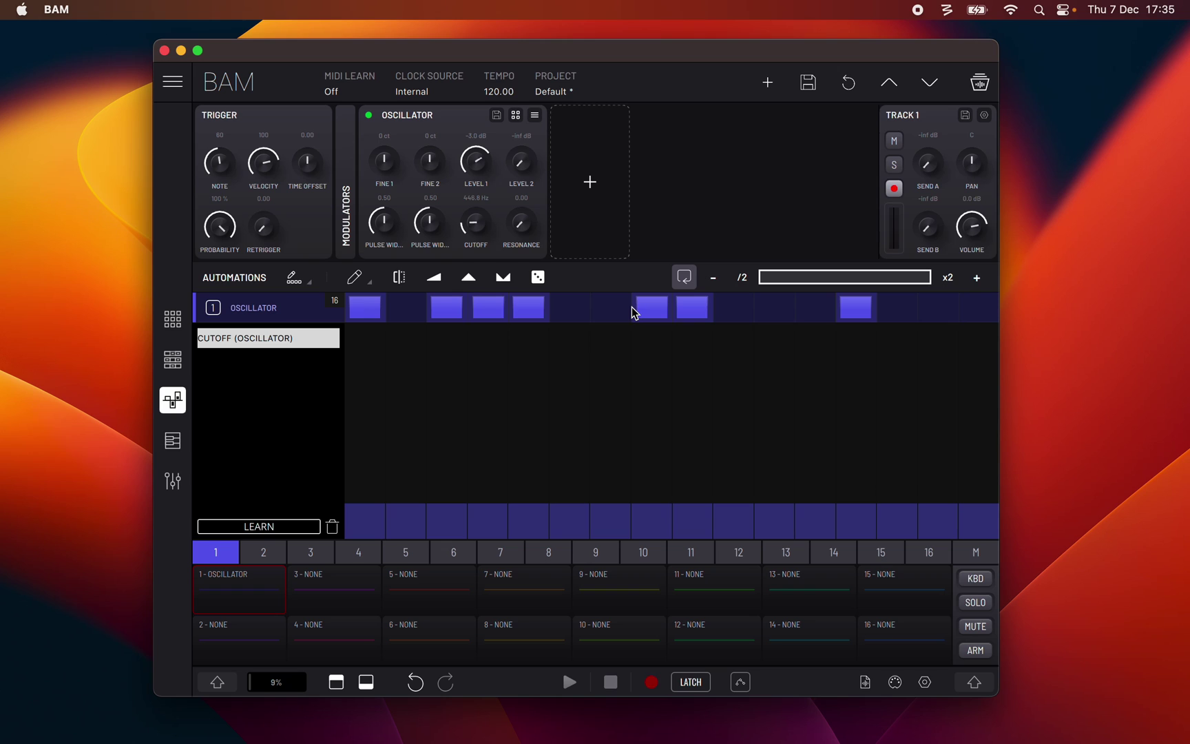
pyautogui.click(482, 308)
pyautogui.click(441, 308)
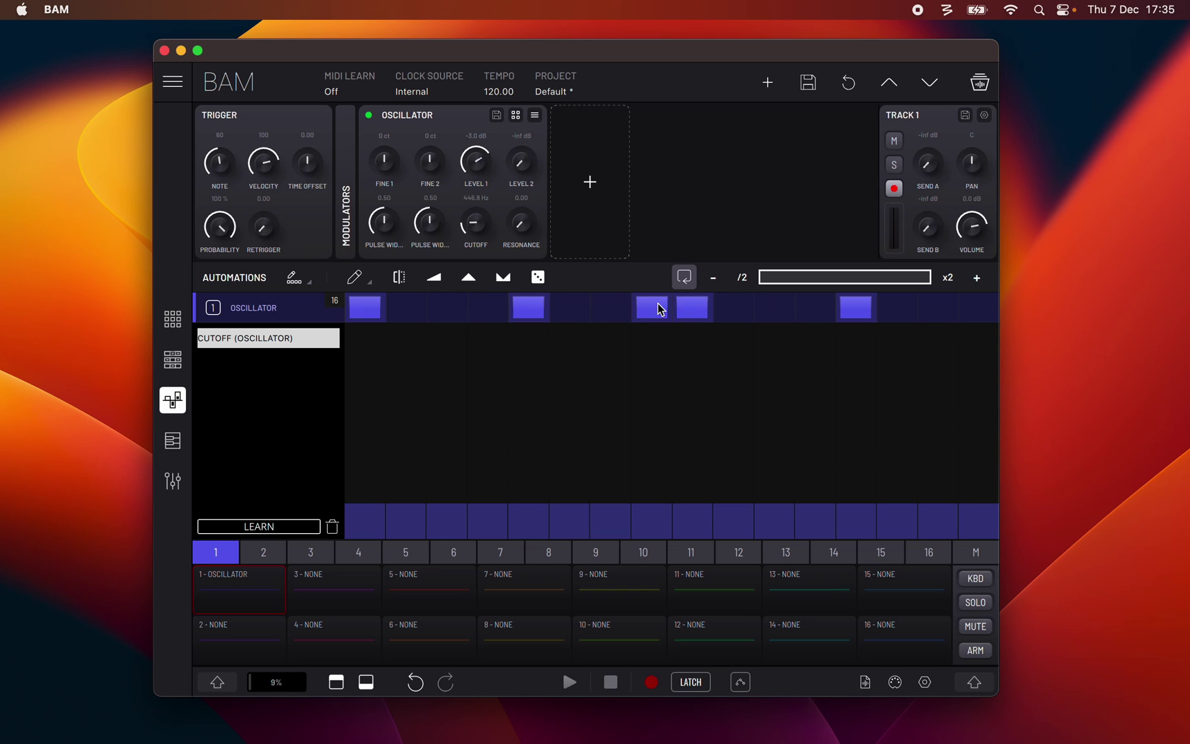
pyautogui.click(654, 308)
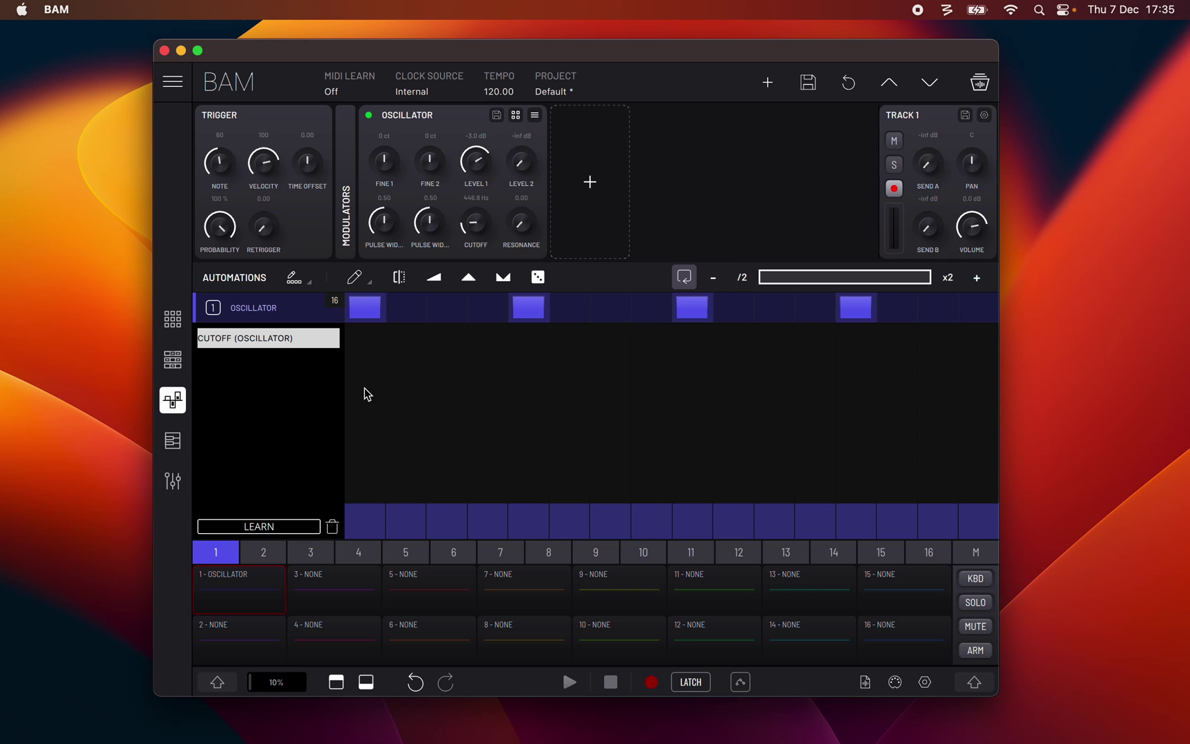
pyautogui.click(277, 529)
pyautogui.click(264, 166)
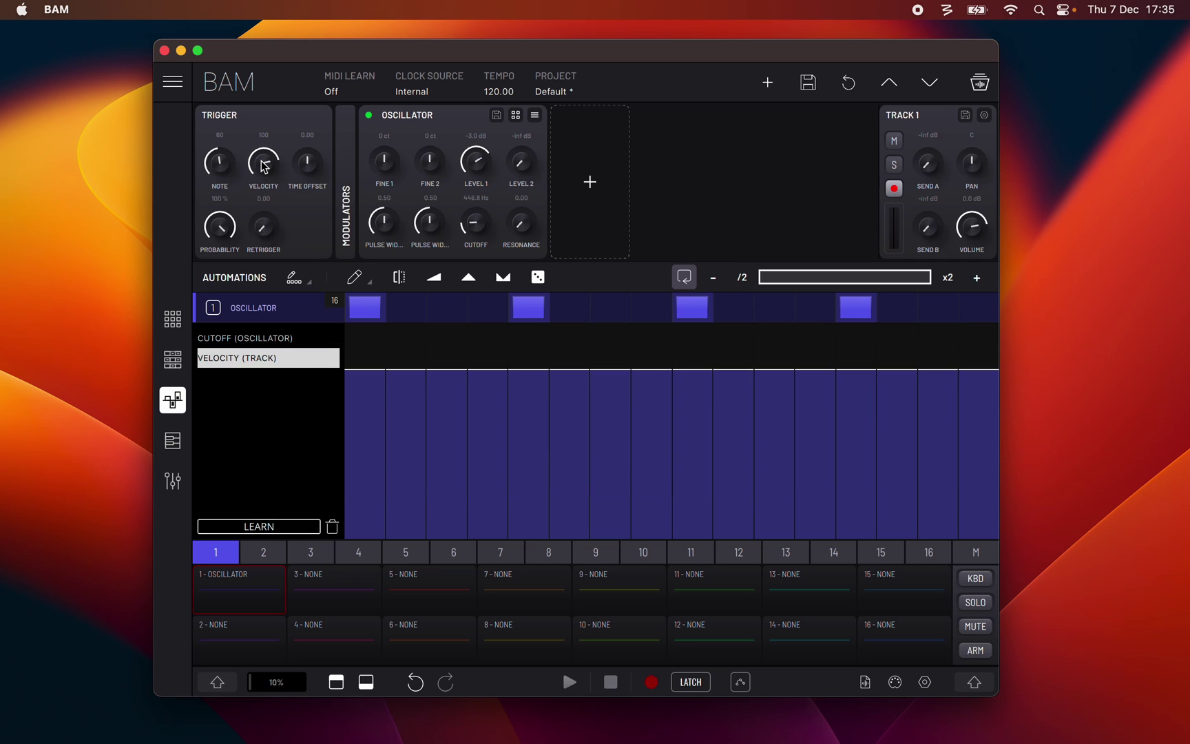
pyautogui.click(280, 525)
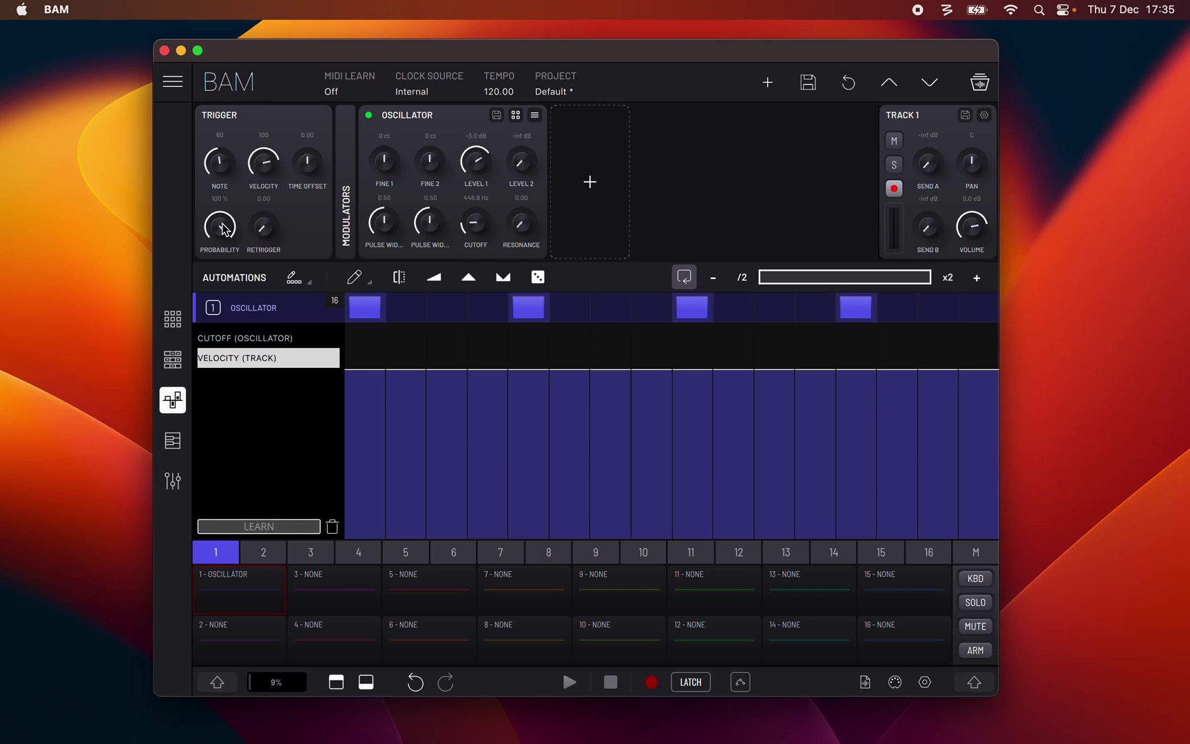
pyautogui.click(224, 229)
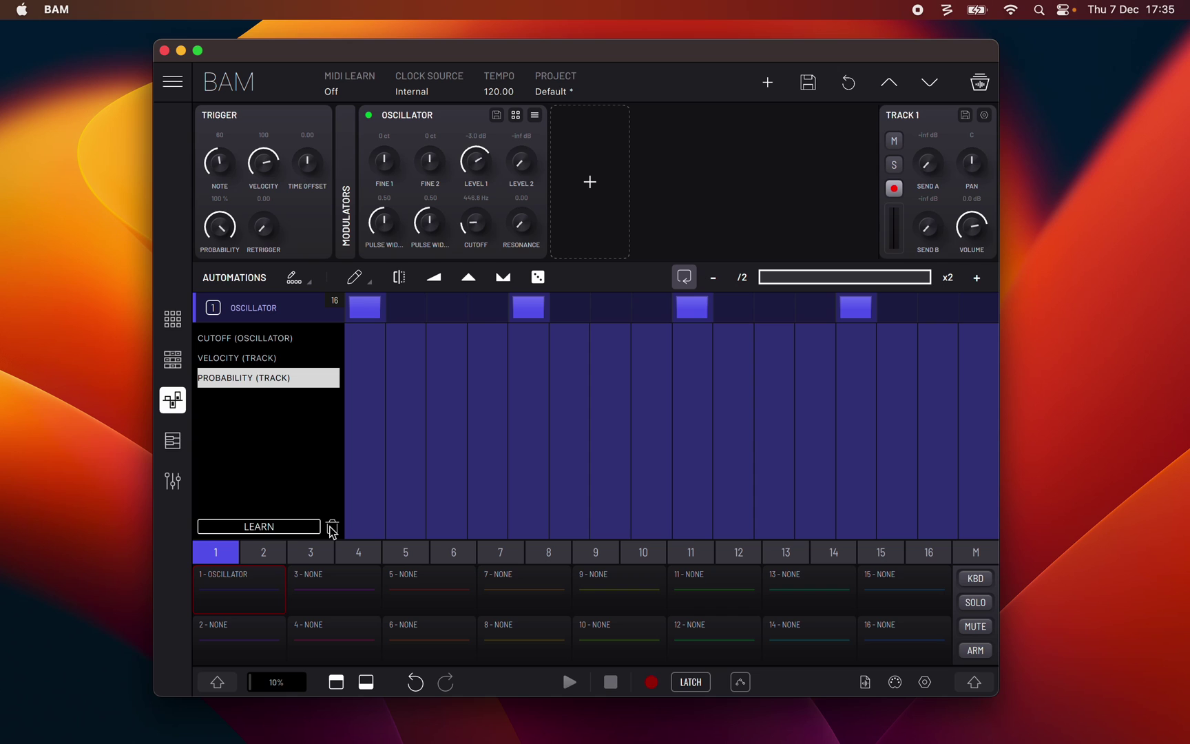
pyautogui.click(294, 352)
pyautogui.click(333, 527)
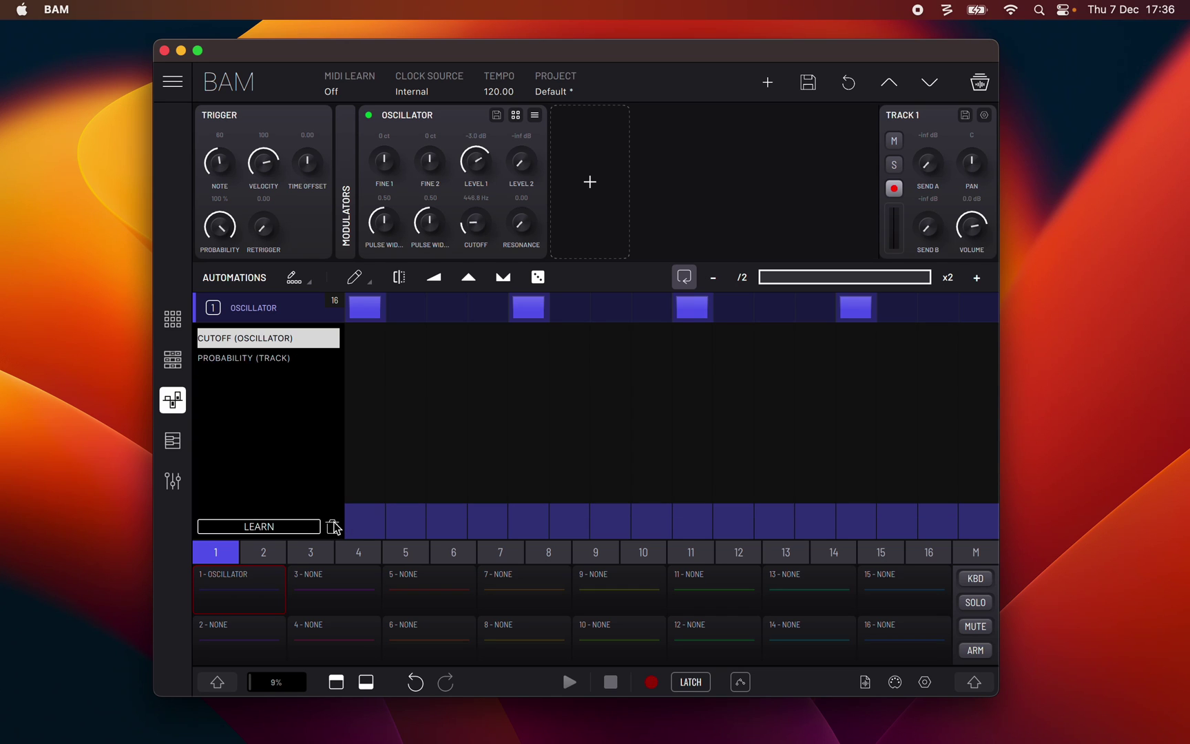
pyautogui.click(296, 366)
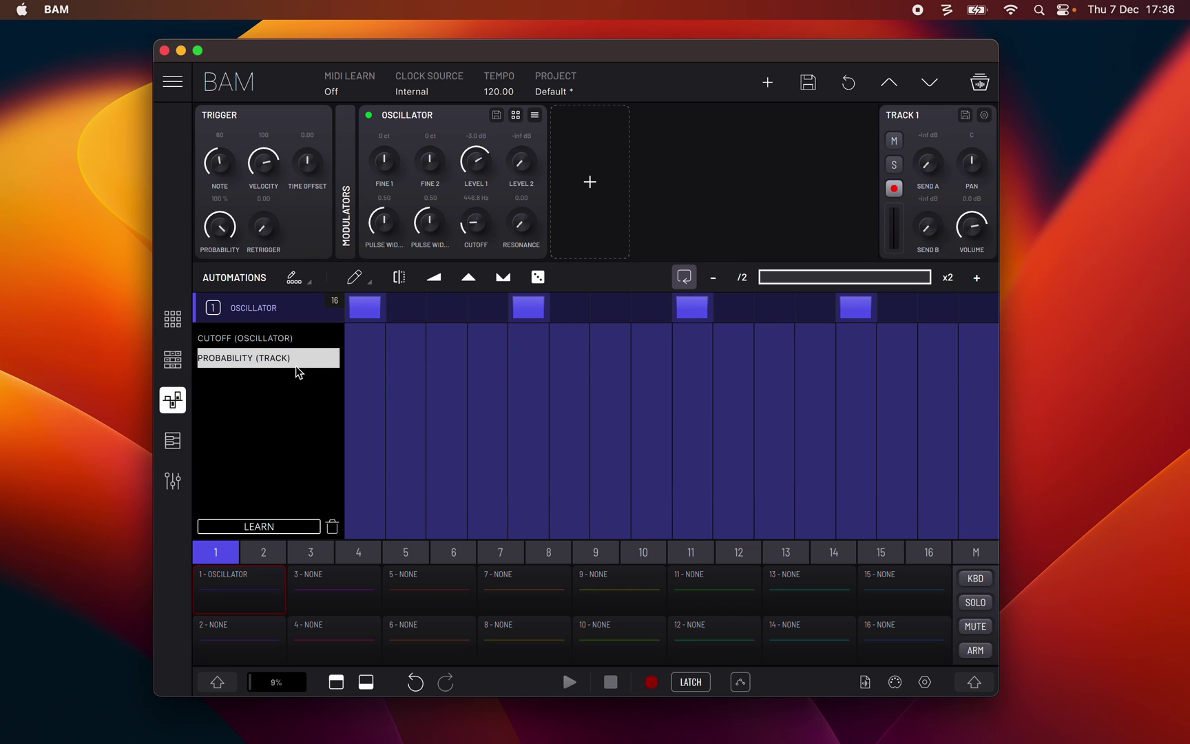
pyautogui.click(332, 527)
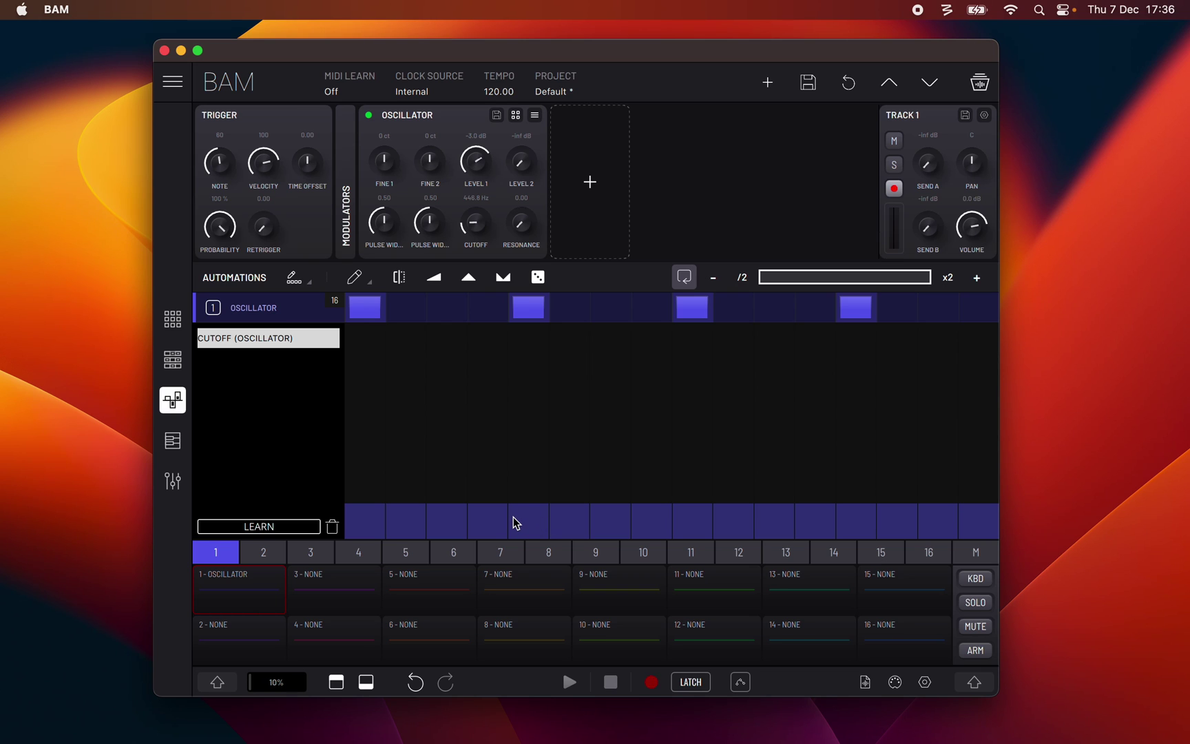
# Draw Cutoff values across steps 7 to 14, then erase steps 7 to 9
pyautogui.moveTo(470, 433)
pyautogui.mouseDown()
pyautogui.moveTo(695, 500)
pyautogui.moveTo(813, 444)
pyautogui.mouseUp()
pyautogui.click(358, 279)
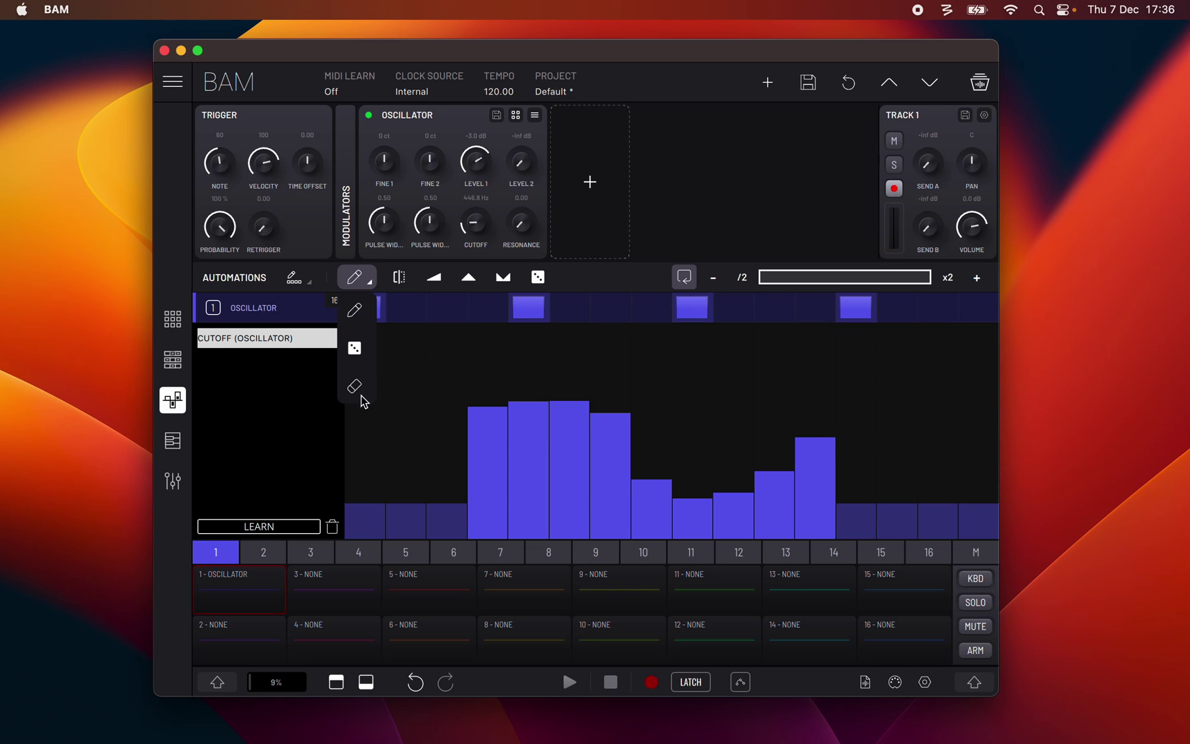
pyautogui.click(361, 396)
pyautogui.moveTo(505, 428); pyautogui.dragTo(602, 477)
pyautogui.click(356, 278)
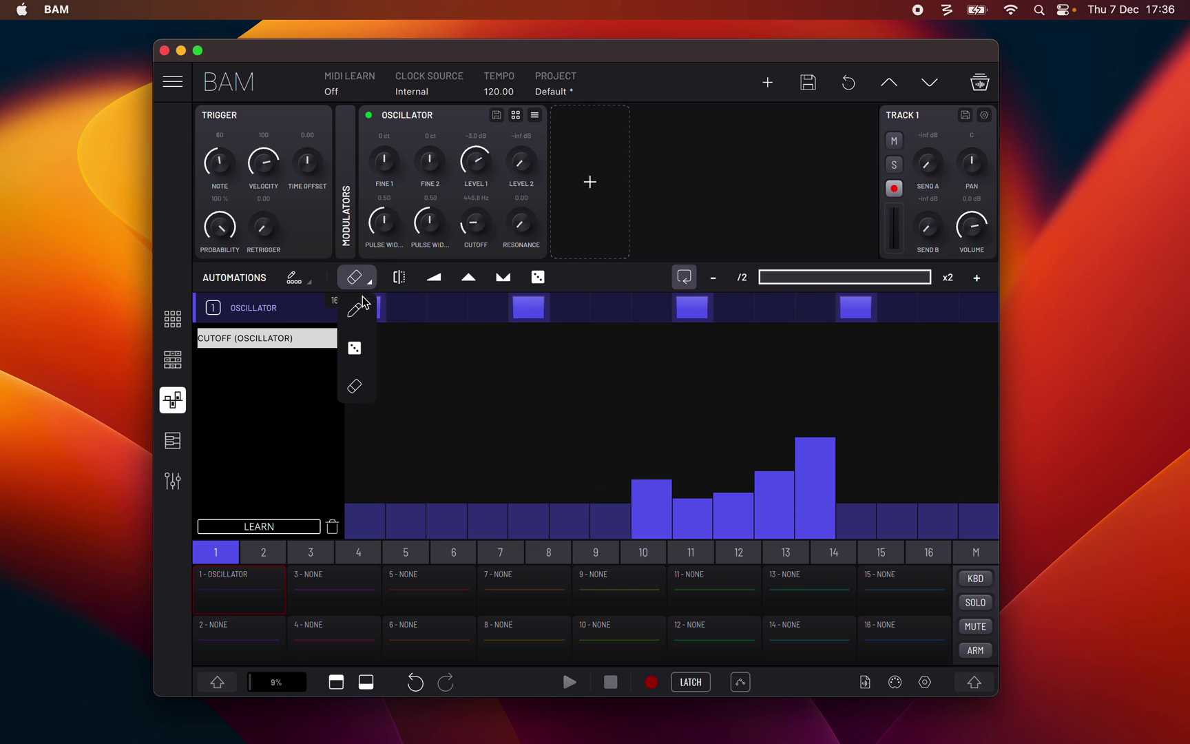
pyautogui.click(360, 307)
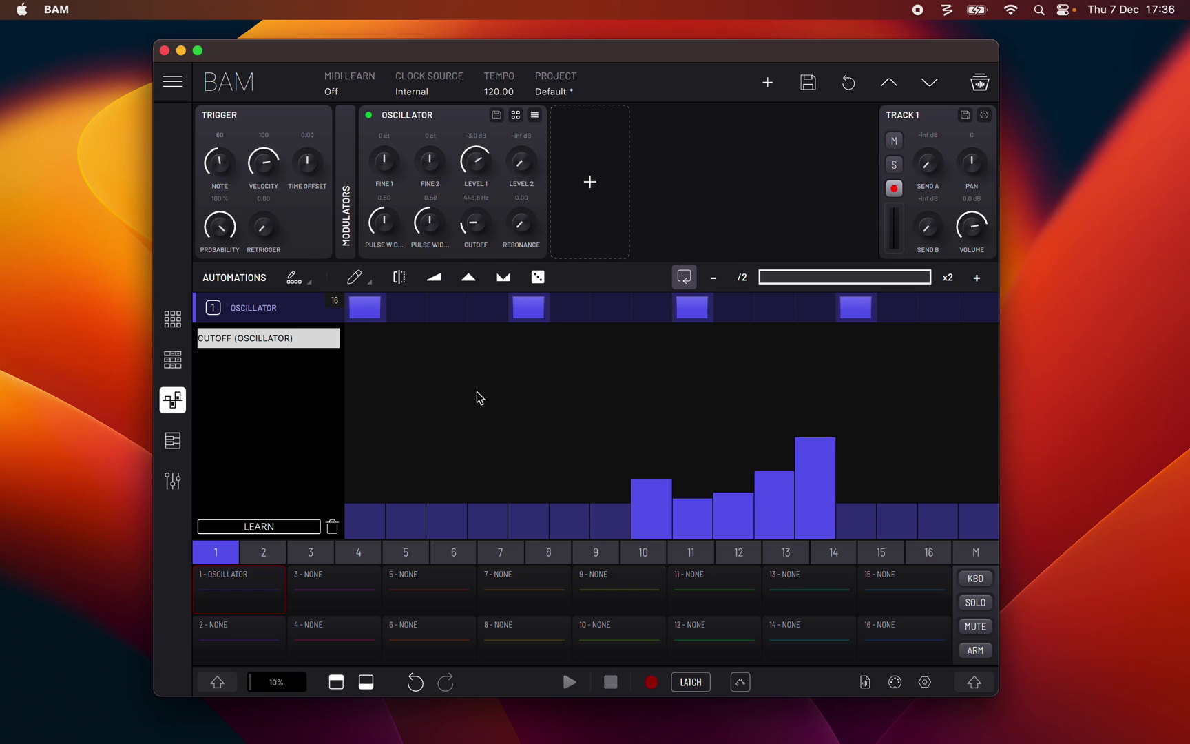
# Erase the Cutoff values on steps 10 and 11, leaving only steps 12–14
pyautogui.click(370, 281)
pyautogui.click(359, 380)
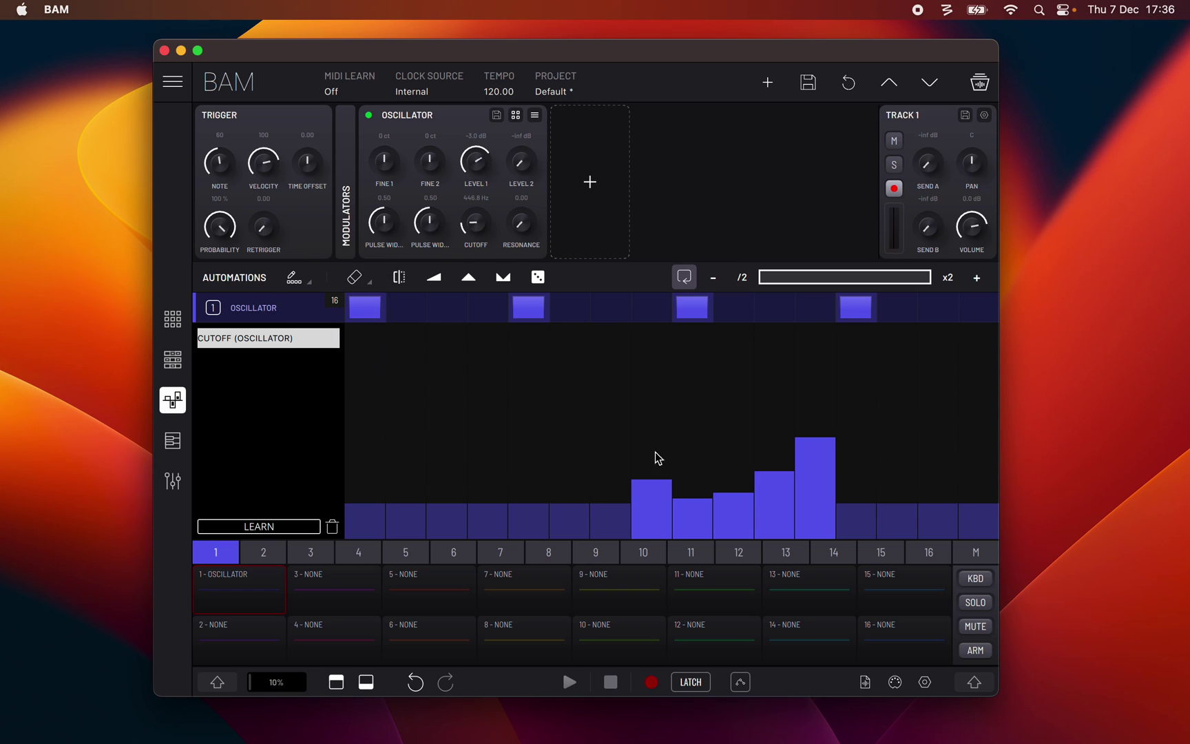
pyautogui.click(641, 509)
pyautogui.click(696, 510)
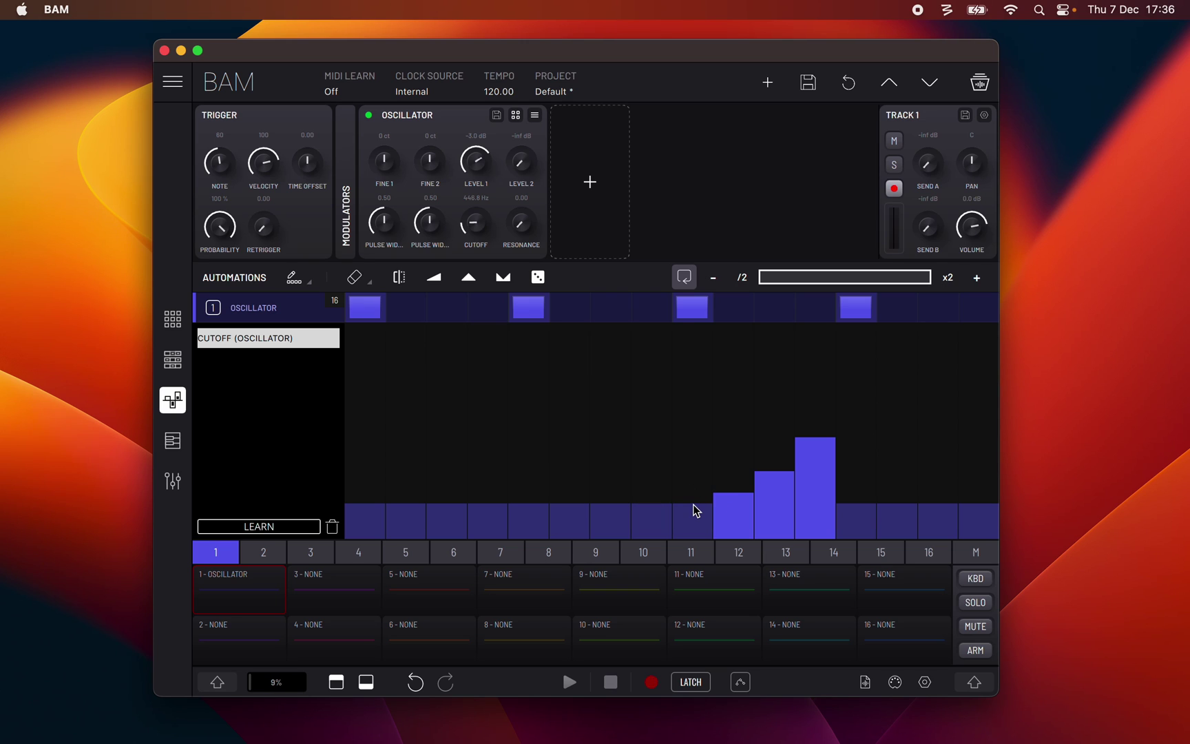
pyautogui.click(370, 280)
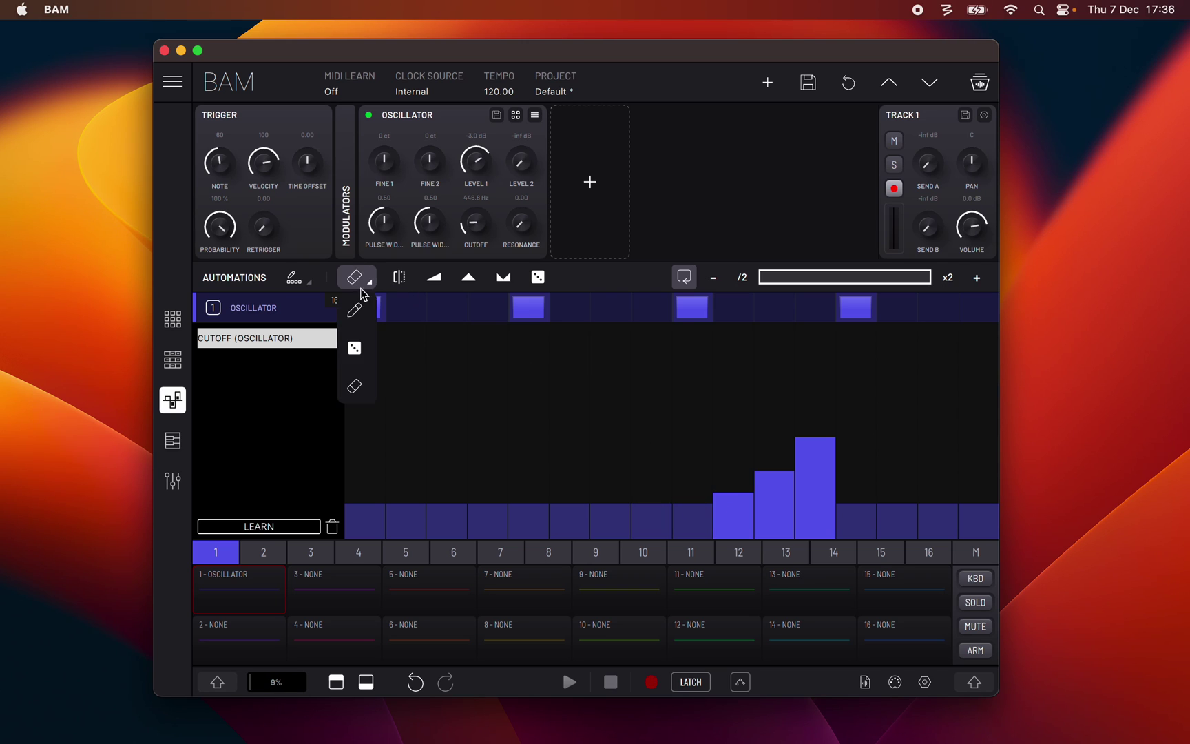
pyautogui.click(363, 310)
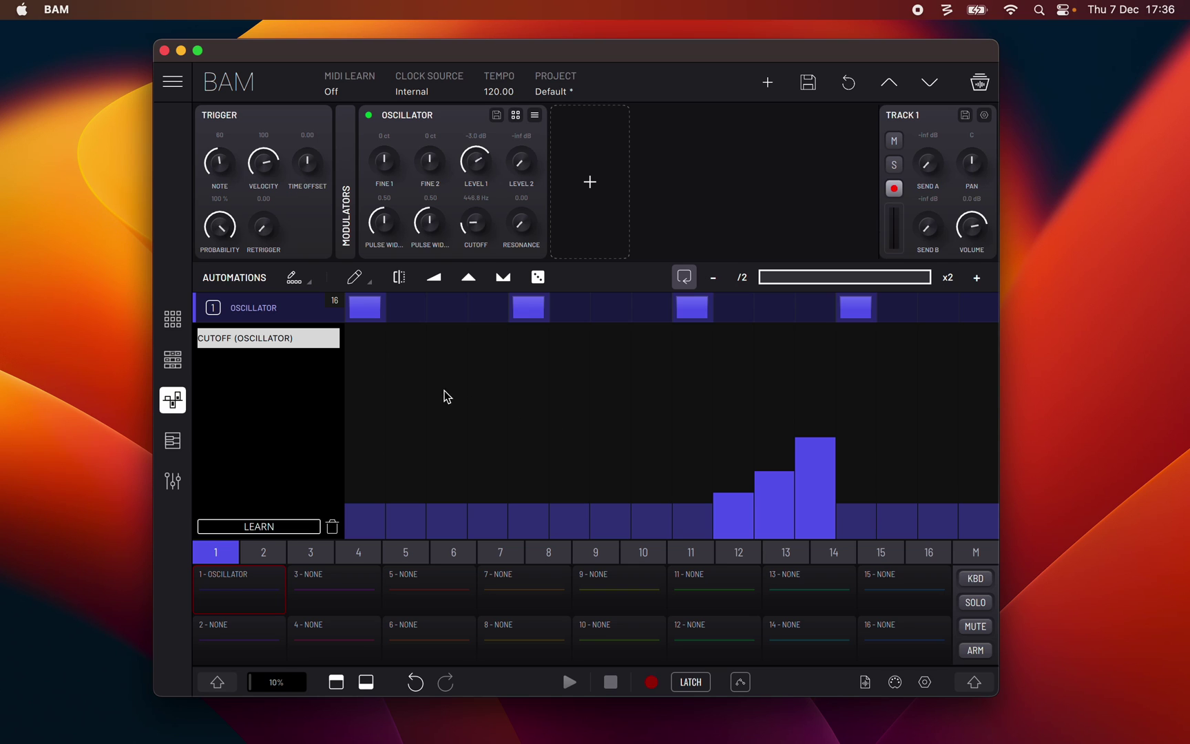
# Check the step drawing mode options and toggle step 4 of the clip
pyautogui.click(294, 281)
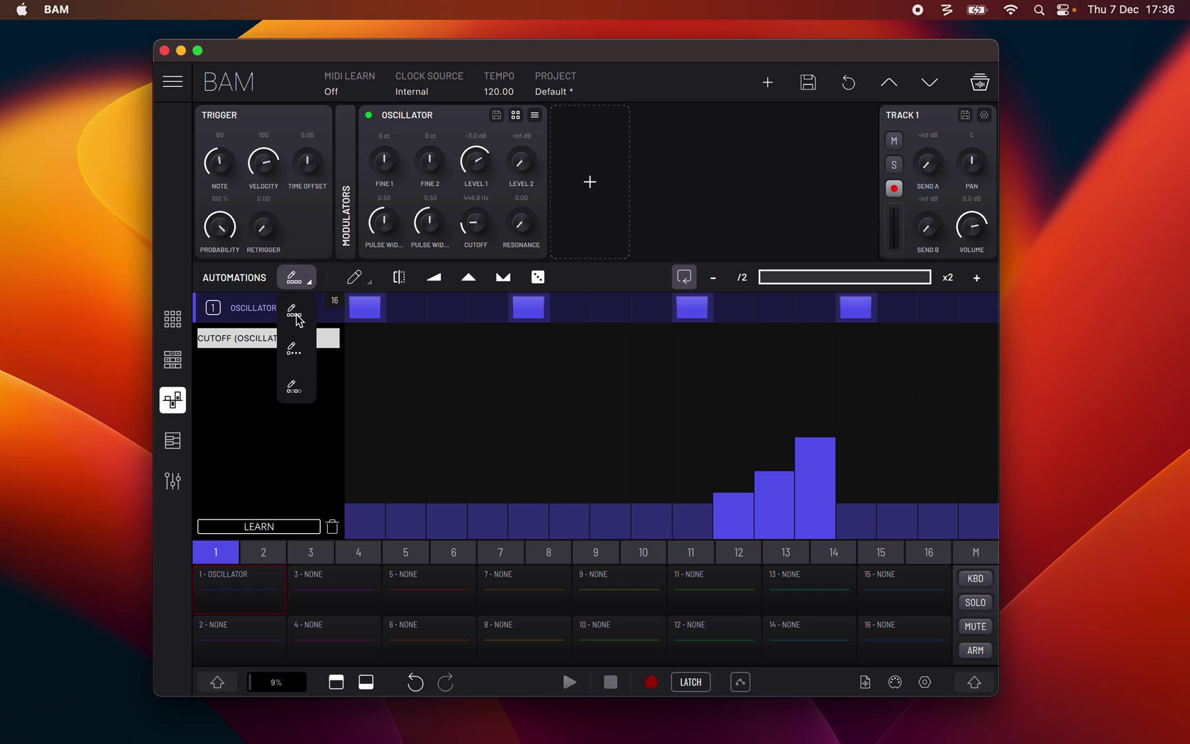
pyautogui.click(298, 281)
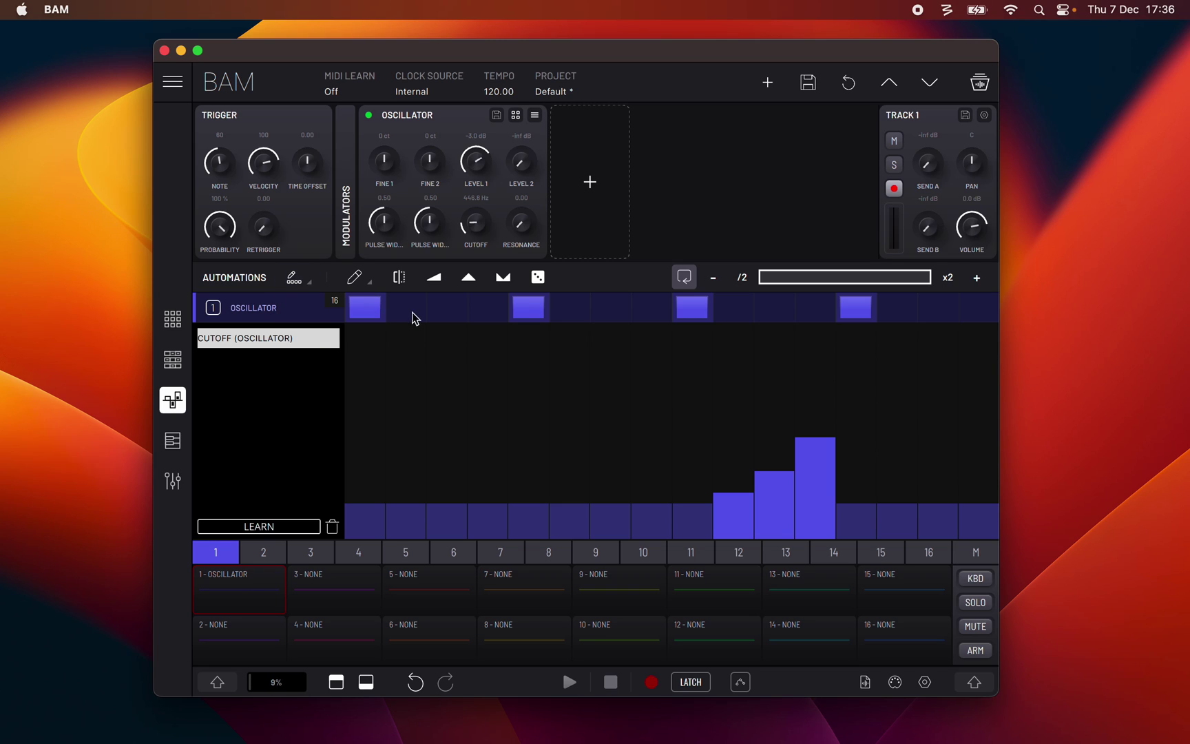
pyautogui.click(485, 310)
# Draw a new hilly Cutoff curve across the clip with the pencil and lower step 15
pyautogui.click(355, 278)
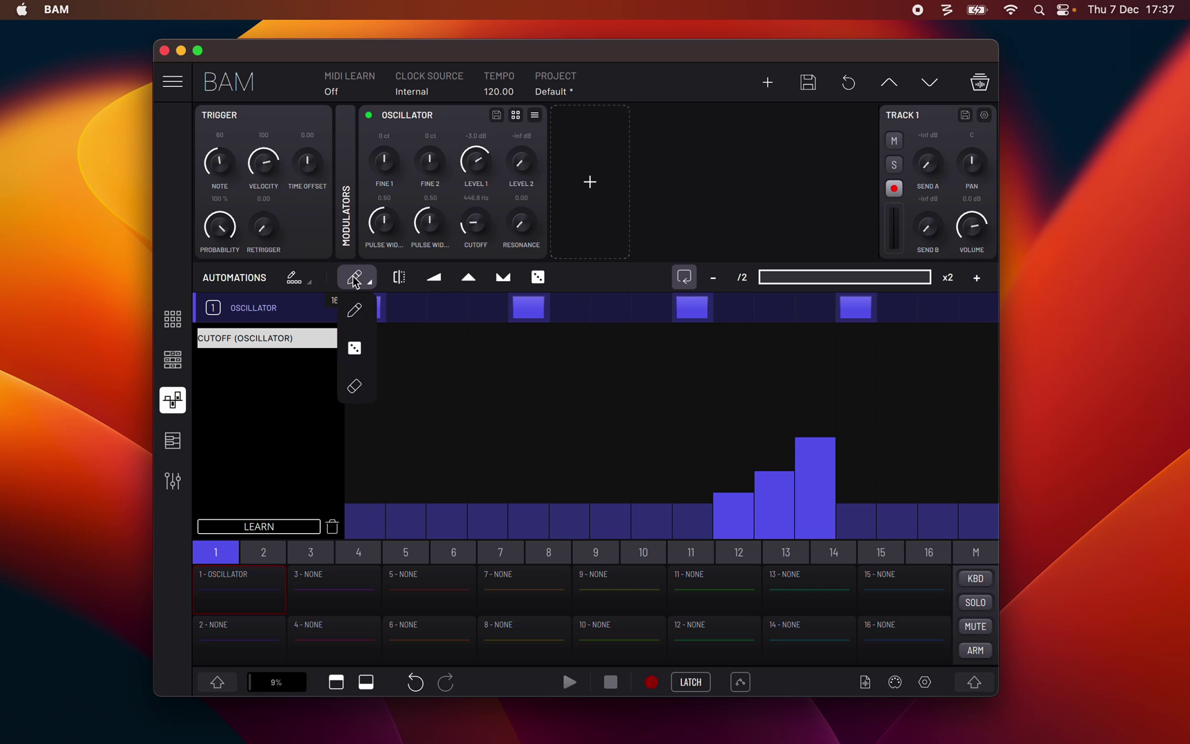
pyautogui.click(357, 313)
pyautogui.moveTo(449, 417)
pyautogui.mouseDown()
pyautogui.moveTo(502, 390)
pyautogui.moveTo(651, 513)
pyautogui.moveTo(788, 408)
pyautogui.moveTo(927, 439)
pyautogui.mouseUp()
pyautogui.click(905, 457)
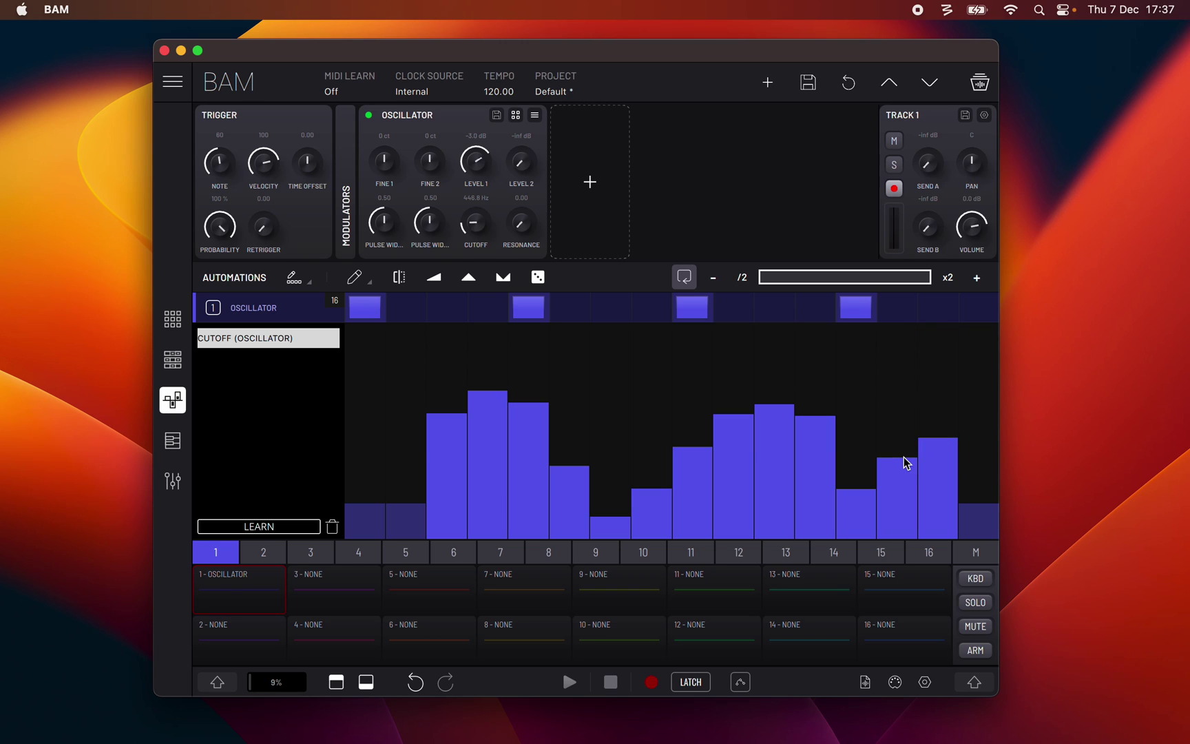
# Add random Cutoff value ranges on steps 3 to 7 with the dice tool
pyautogui.click(353, 279)
pyautogui.click(359, 349)
pyautogui.moveTo(416, 393)
pyautogui.mouseDown()
pyautogui.moveTo(458, 362)
pyautogui.moveTo(552, 390)
pyautogui.moveTo(566, 412)
pyautogui.moveTo(566, 366)
pyautogui.moveTo(567, 431)
pyautogui.moveTo(568, 417)
pyautogui.moveTo(595, 419)
pyautogui.moveTo(599, 325)
pyautogui.moveTo(601, 387)
pyautogui.mouseUp()
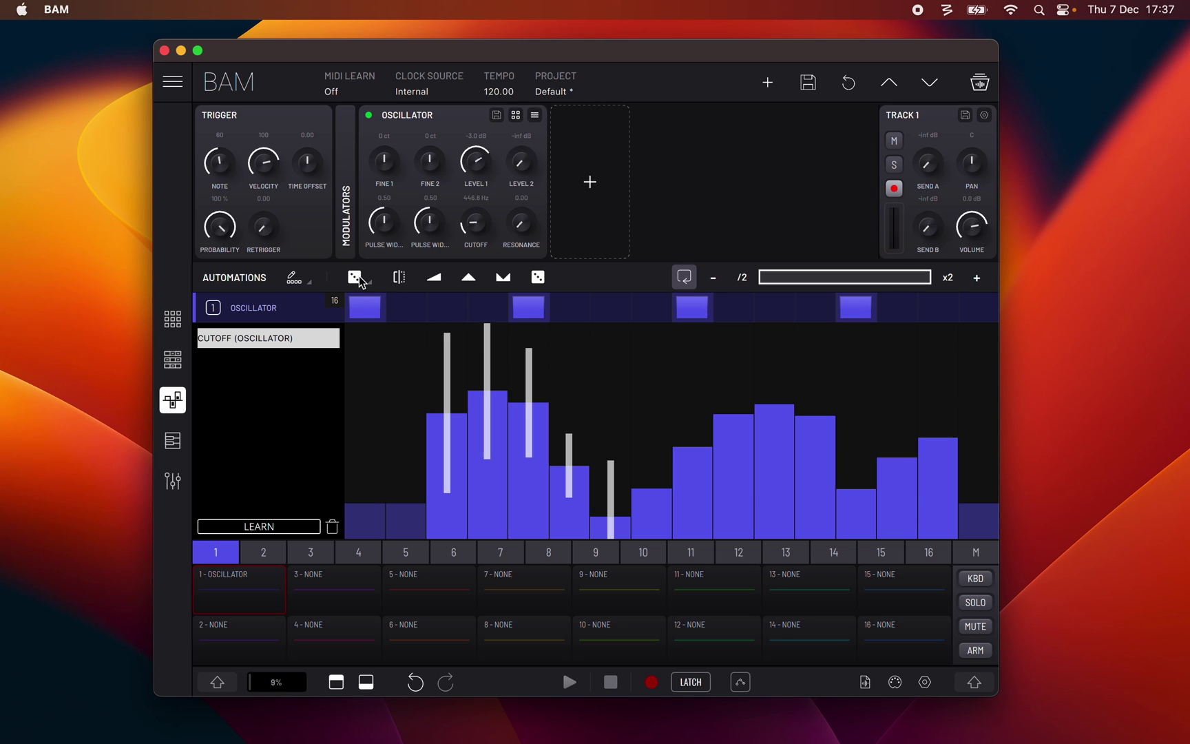
# Erase the Cutoff values and ranges on steps 3 to 7, then return to the pencil
pyautogui.moveTo(360, 279); pyautogui.dragTo(365, 385)
pyautogui.click(441, 396)
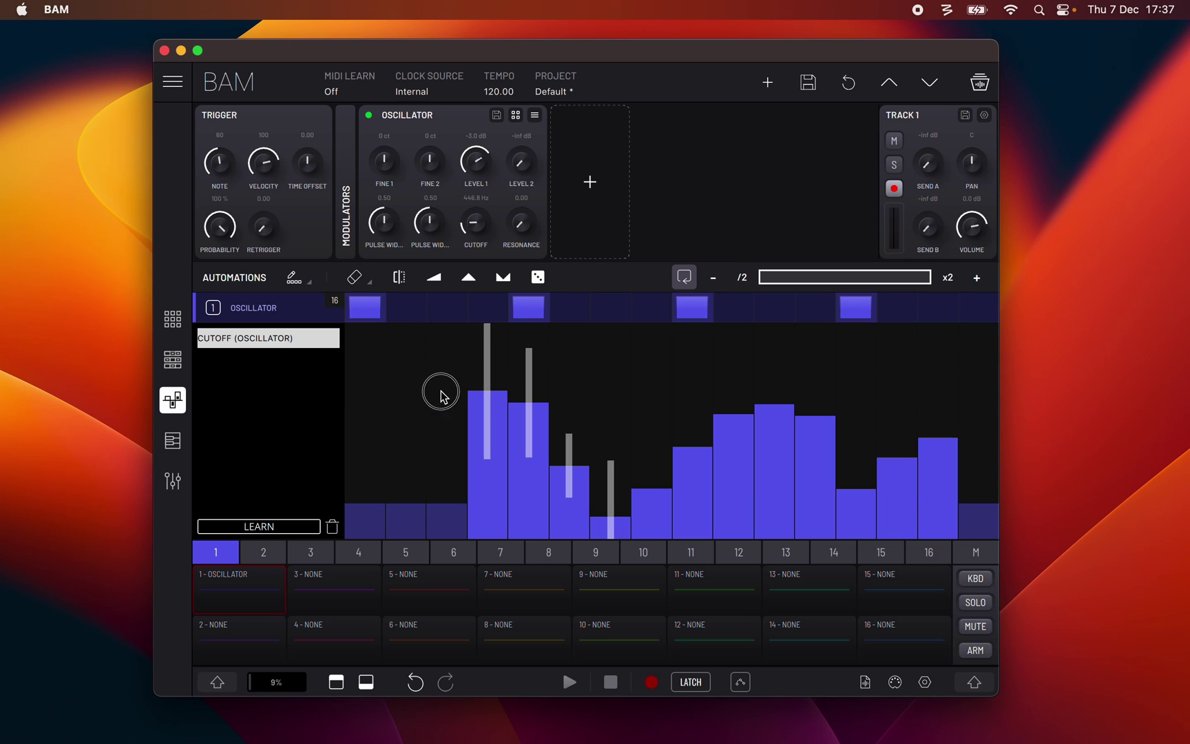
pyautogui.moveTo(441, 396); pyautogui.dragTo(595, 421)
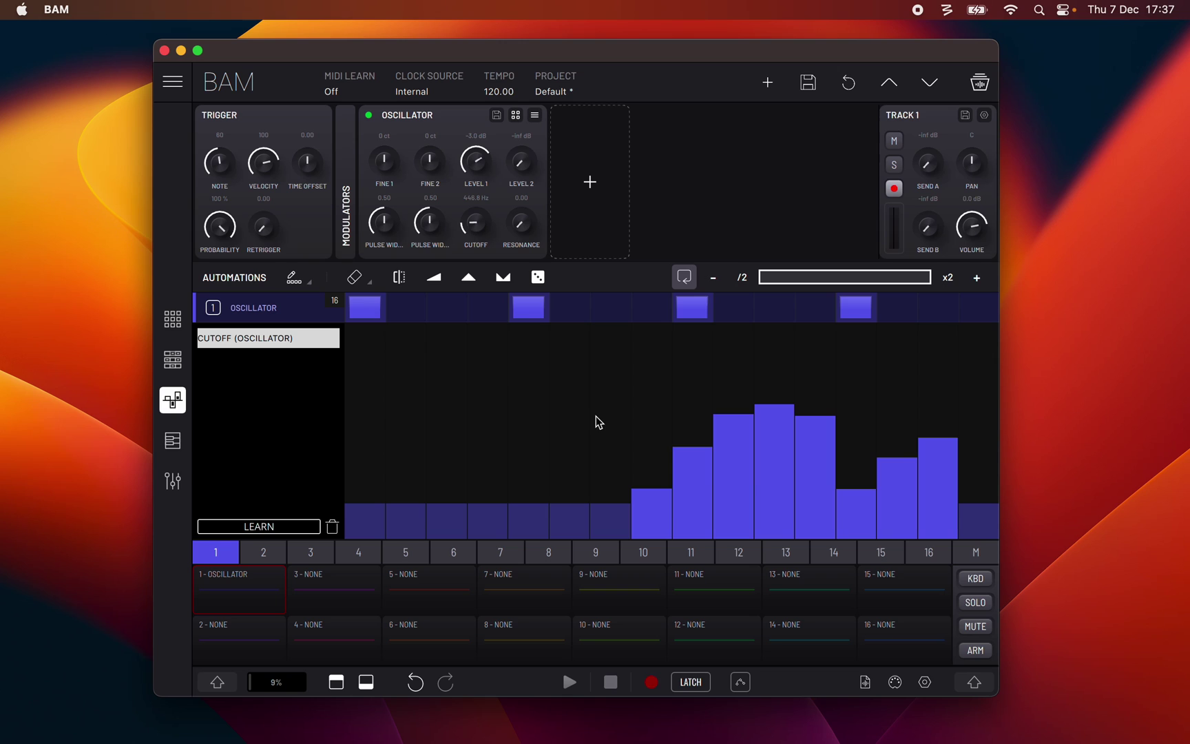
pyautogui.moveTo(359, 278); pyautogui.dragTo(363, 313)
# Try mirror, ramp, triangle and V-shape on the Cutoff curve, then randomize all 16 steps
pyautogui.click(402, 280)
pyautogui.click(402, 280)
pyautogui.click(434, 279)
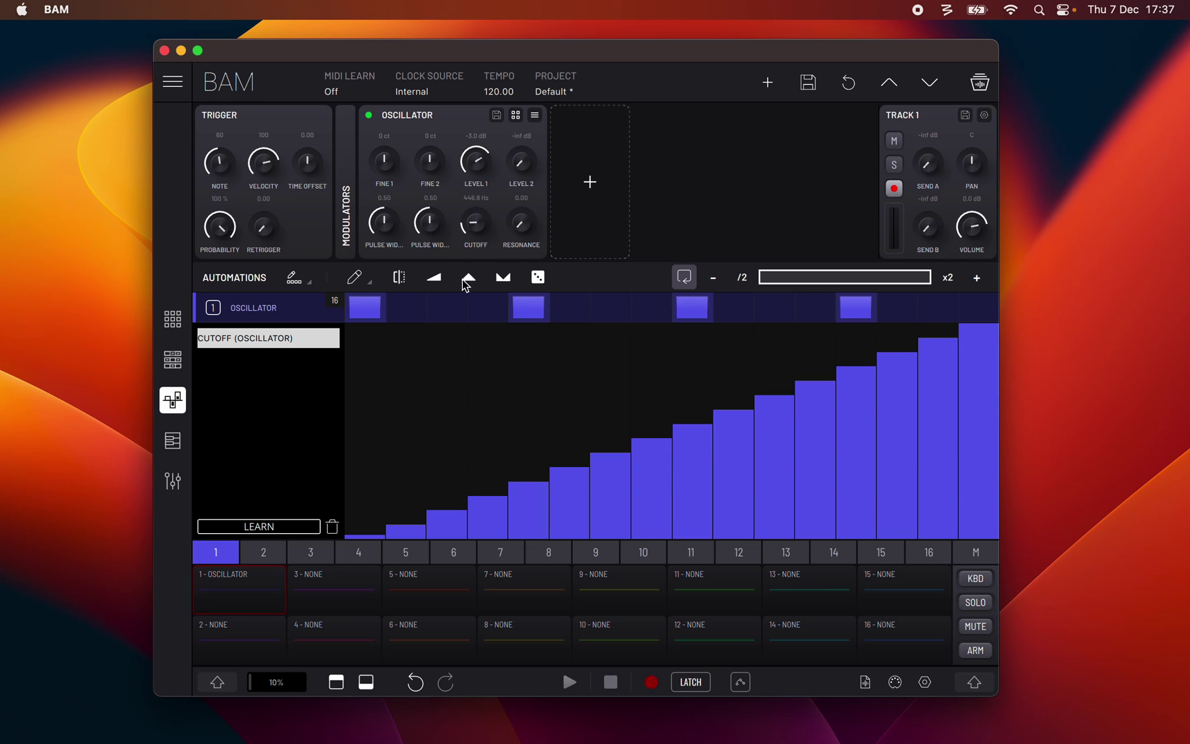
pyautogui.click(467, 279)
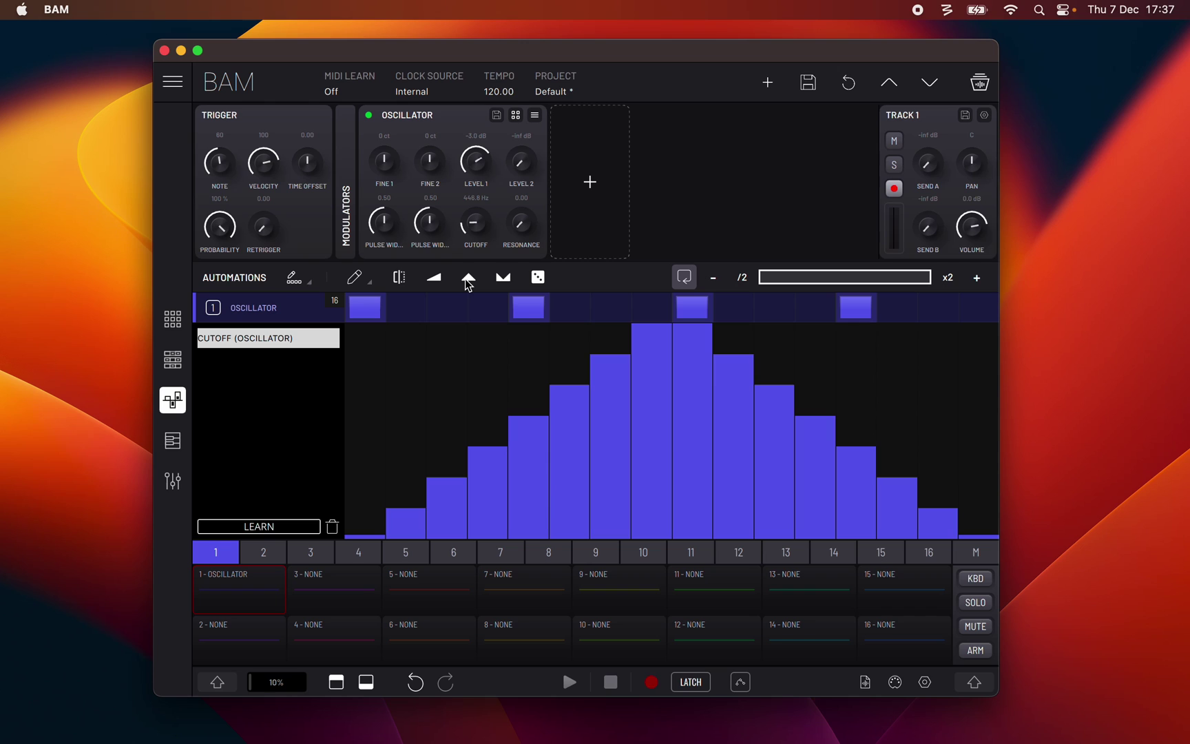
pyautogui.click(505, 278)
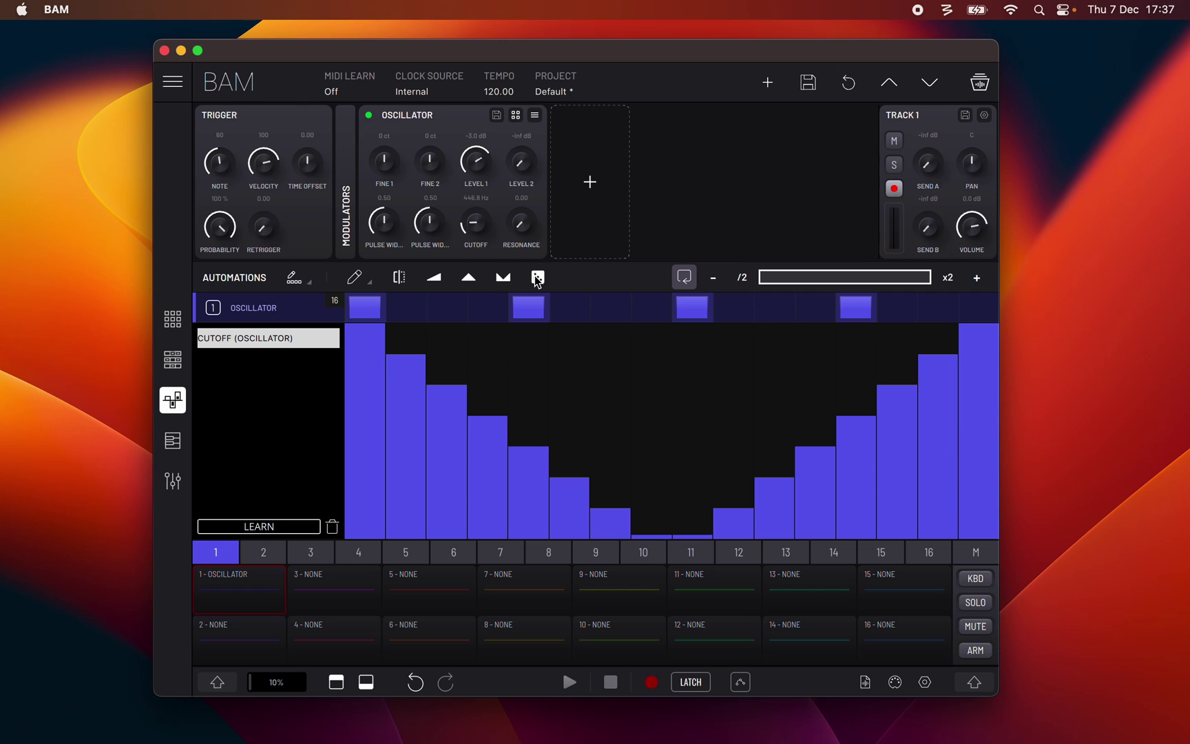
pyautogui.click(536, 277)
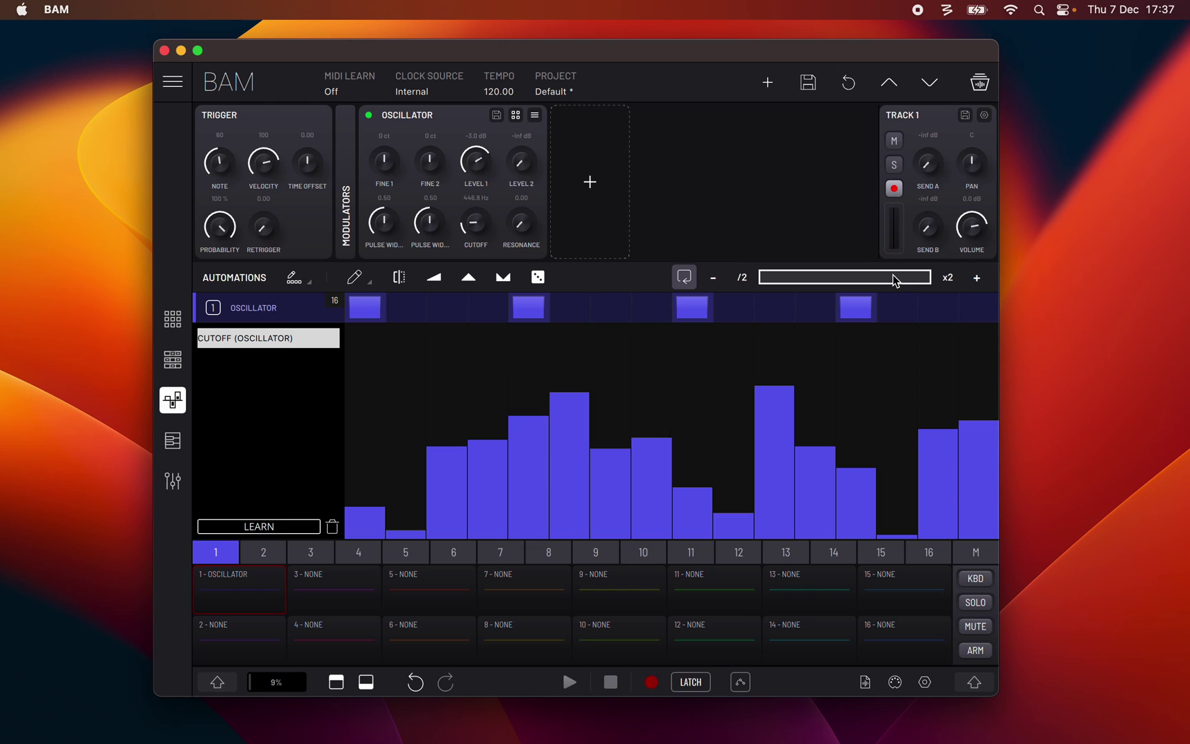
# Turn automation looping off
pyautogui.click(684, 278)
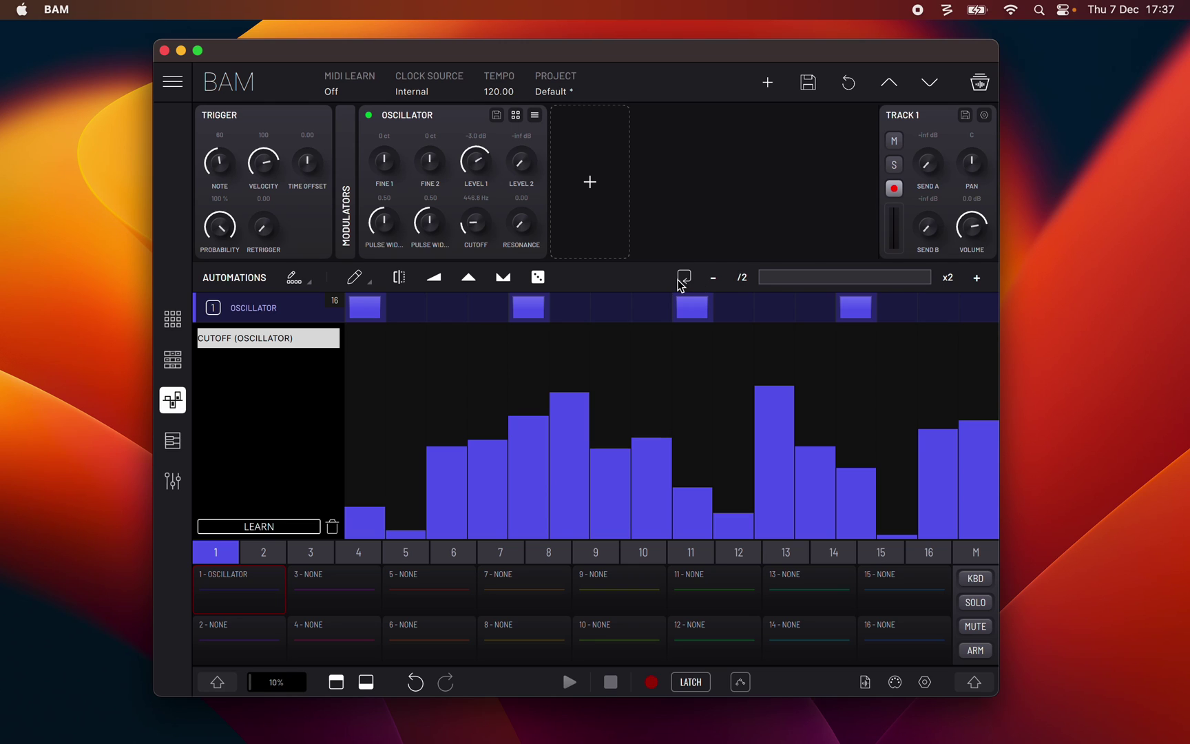
pyautogui.click(685, 277)
pyautogui.click(684, 278)
# Erase the Cutoff values on steps 2 to 7, then return to the pencil
pyautogui.click(363, 281)
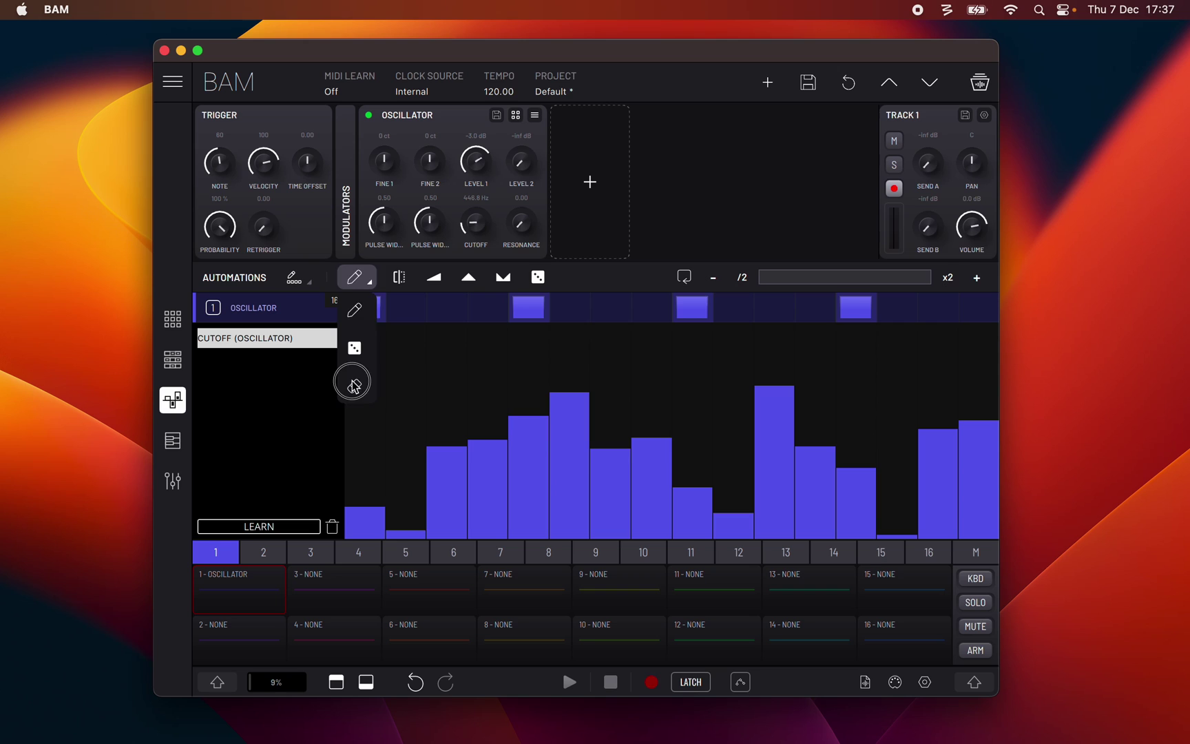
pyautogui.click(353, 380)
pyautogui.moveTo(396, 452); pyautogui.dragTo(573, 453)
pyautogui.click(363, 280)
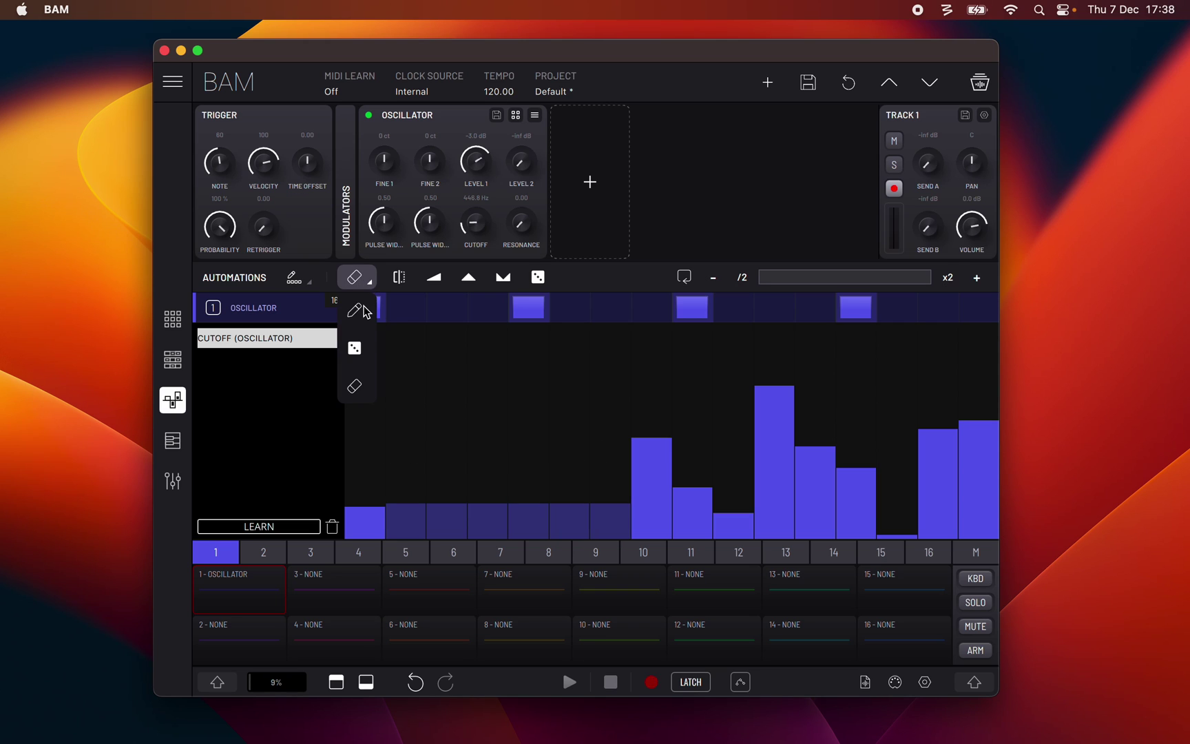
pyautogui.click(355, 350)
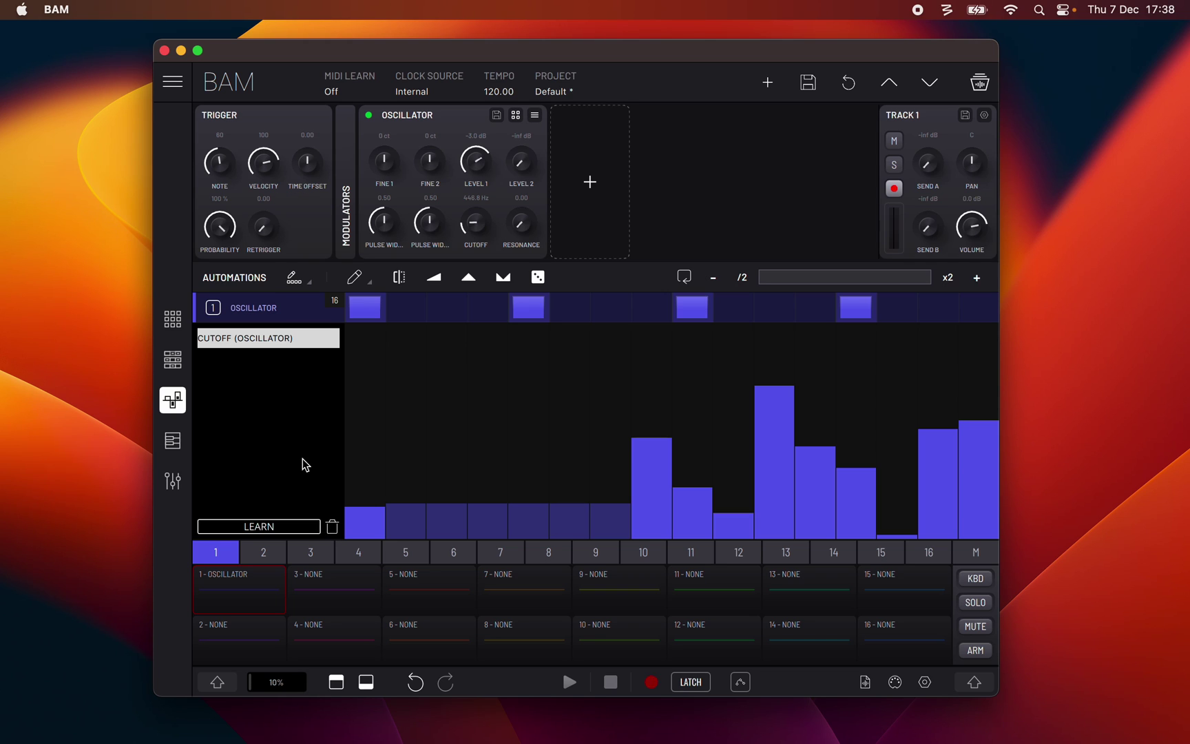
# Leave the automations page for the clip matrix, where the oscillator clip sits in scene 1
pyautogui.click(176, 321)
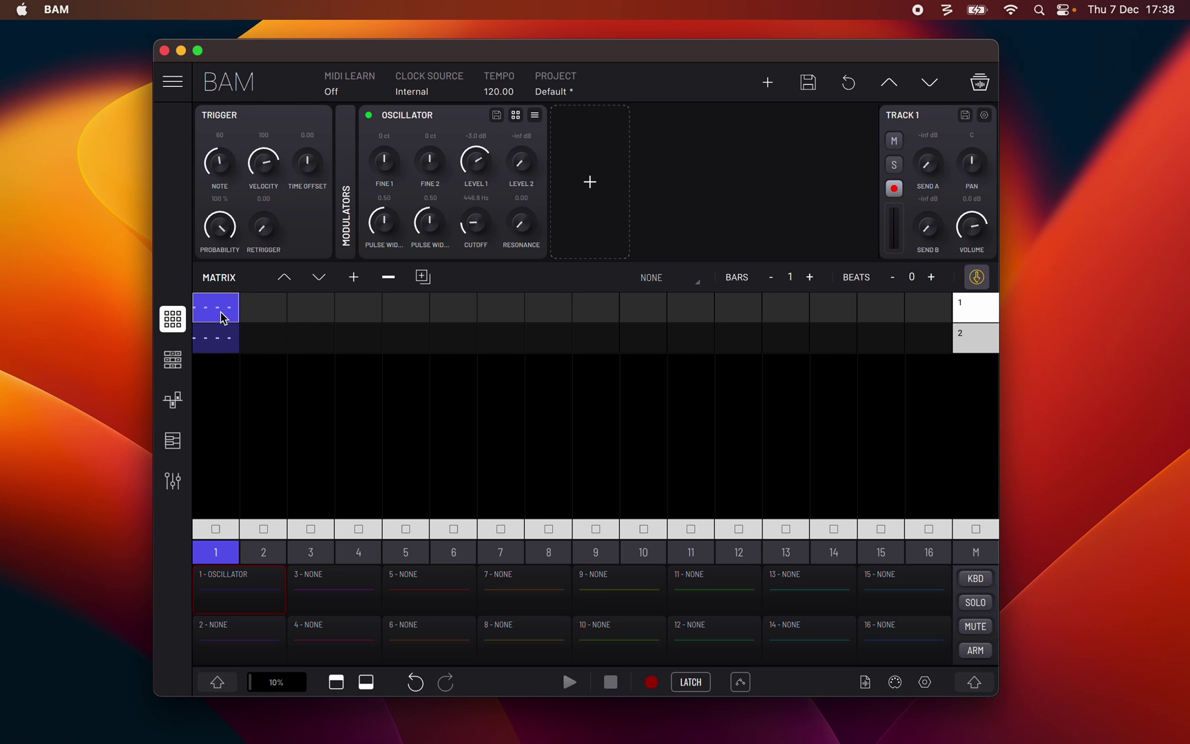
# Play the oscillator clip and the row 2 clip from the matrix, then stop playback
pyautogui.click(182, 358)
pyautogui.click(176, 392)
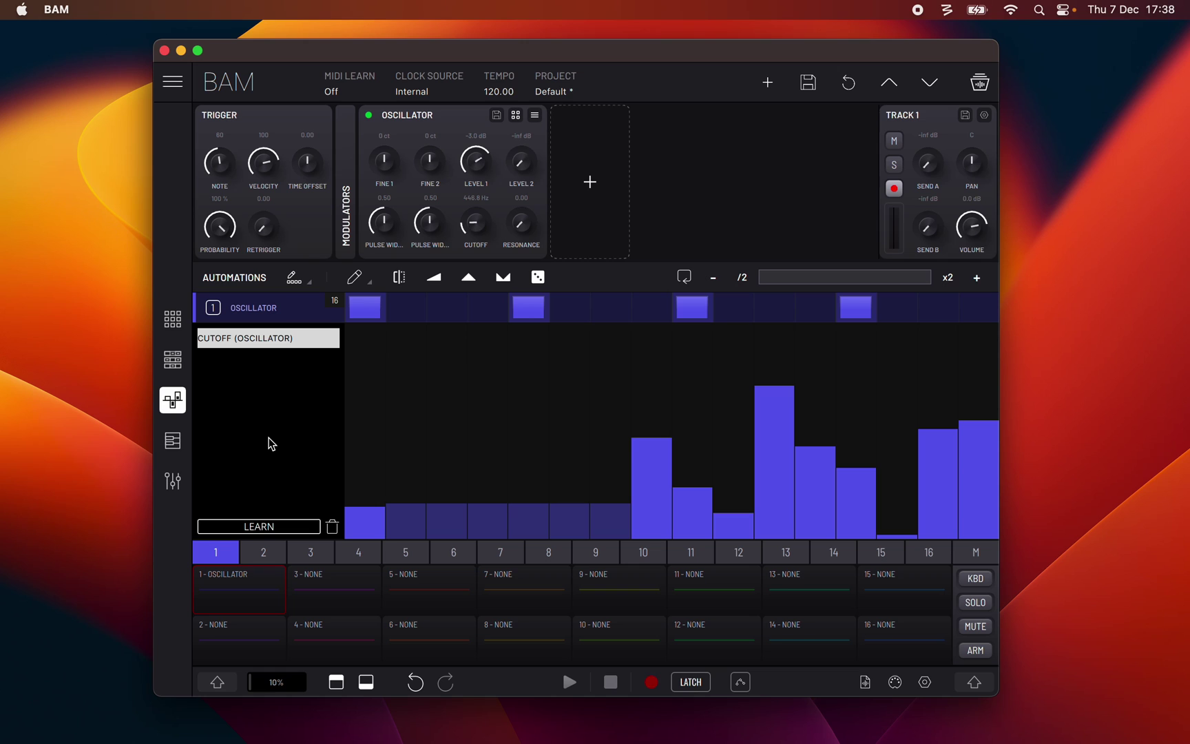
pyautogui.click(177, 322)
pyautogui.click(233, 339)
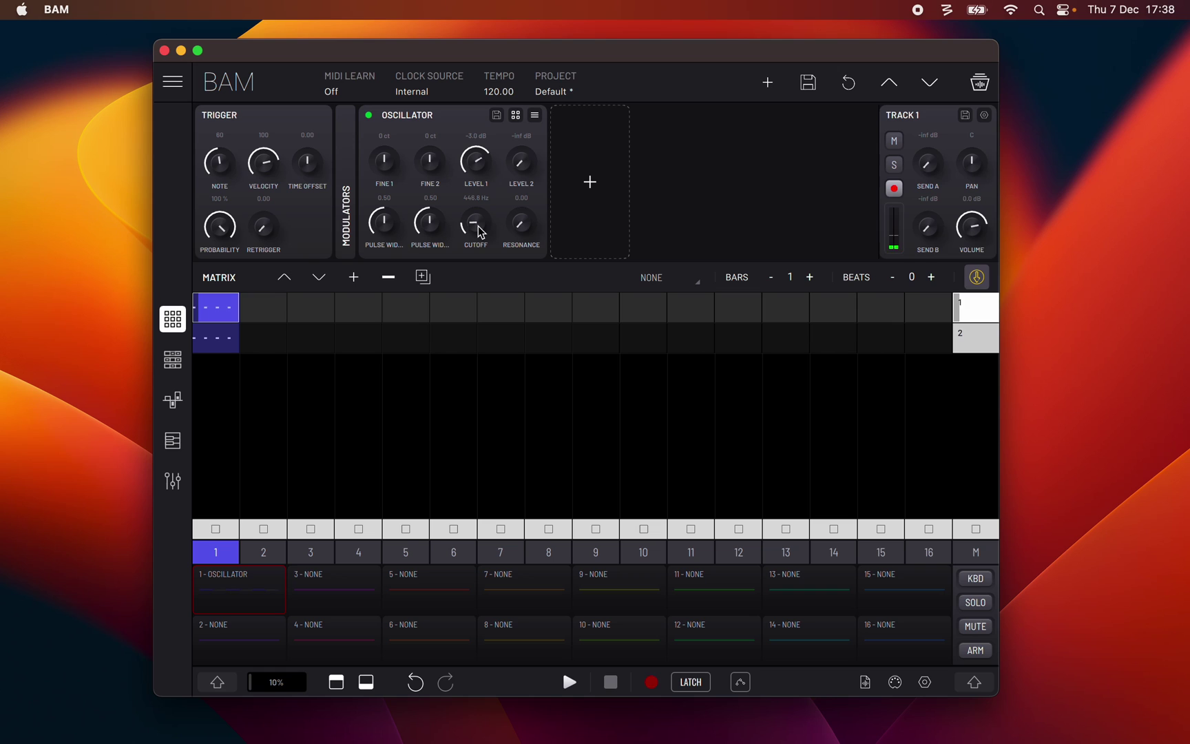
pyautogui.click(221, 337)
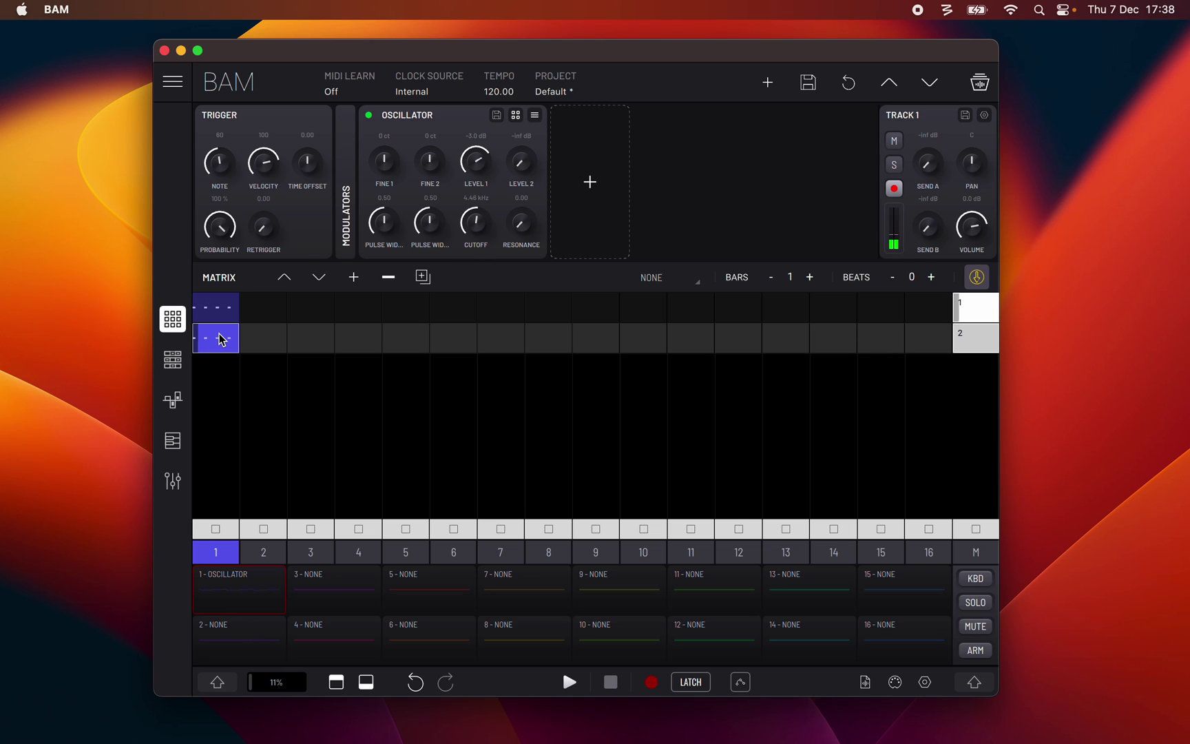
pyautogui.click(611, 683)
# Restart the clip from the matrix and return to the Cutoff automation lane
pyautogui.click(172, 400)
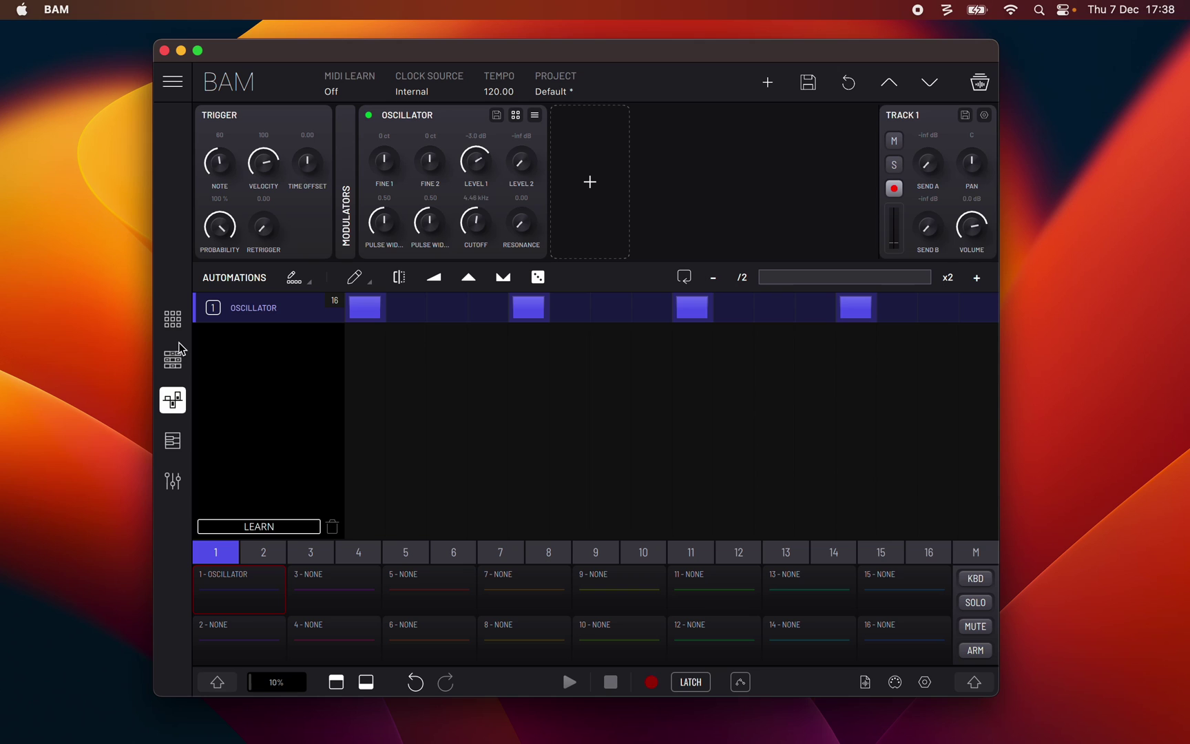
pyautogui.click(173, 319)
pyautogui.click(217, 319)
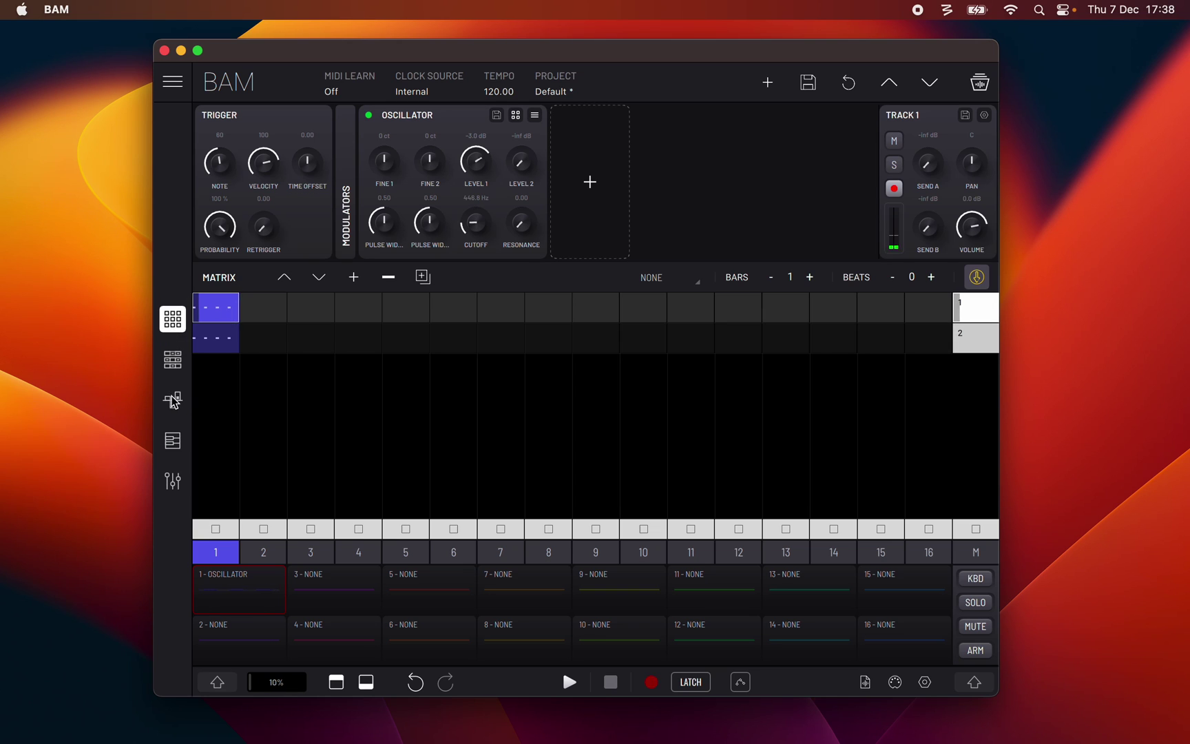
pyautogui.click(172, 400)
# Stop playback and nudge the oscillator's Cutoff knob to a slightly higher base value
pyautogui.click(611, 680)
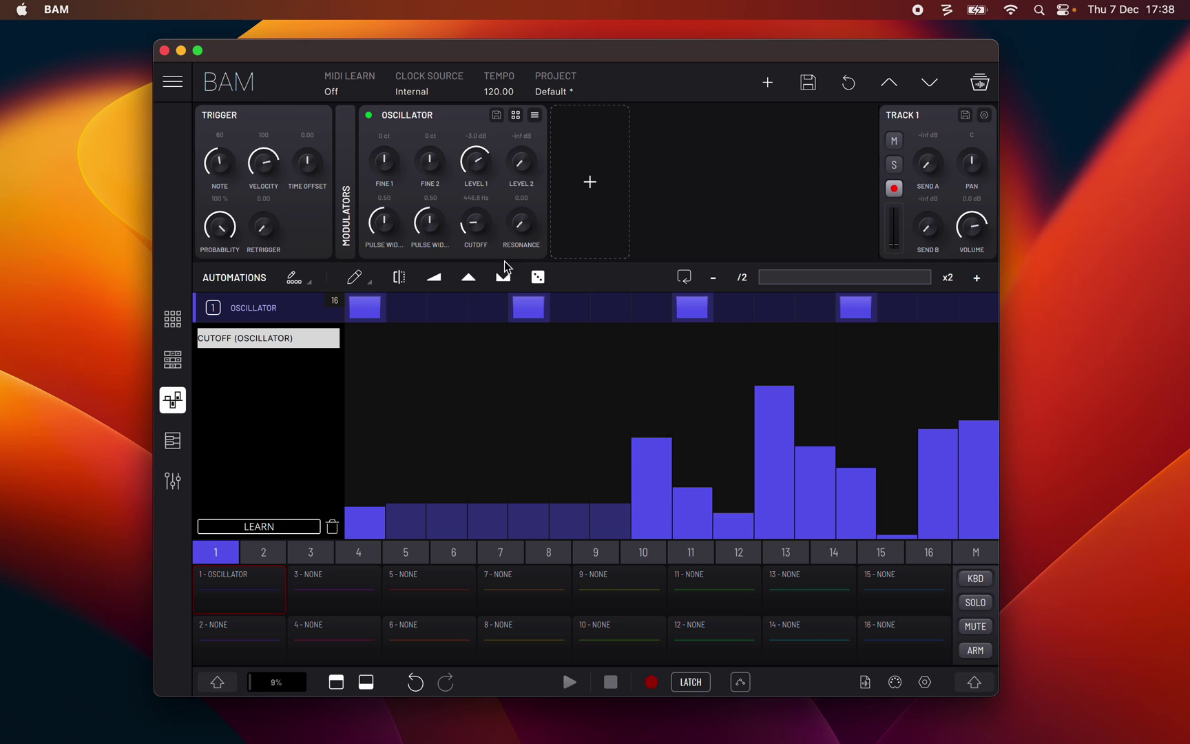
pyautogui.moveTo(482, 226)
pyautogui.mouseDown()
pyautogui.moveTo(477, 148)
pyautogui.moveTo(480, 233)
pyautogui.mouseUp()
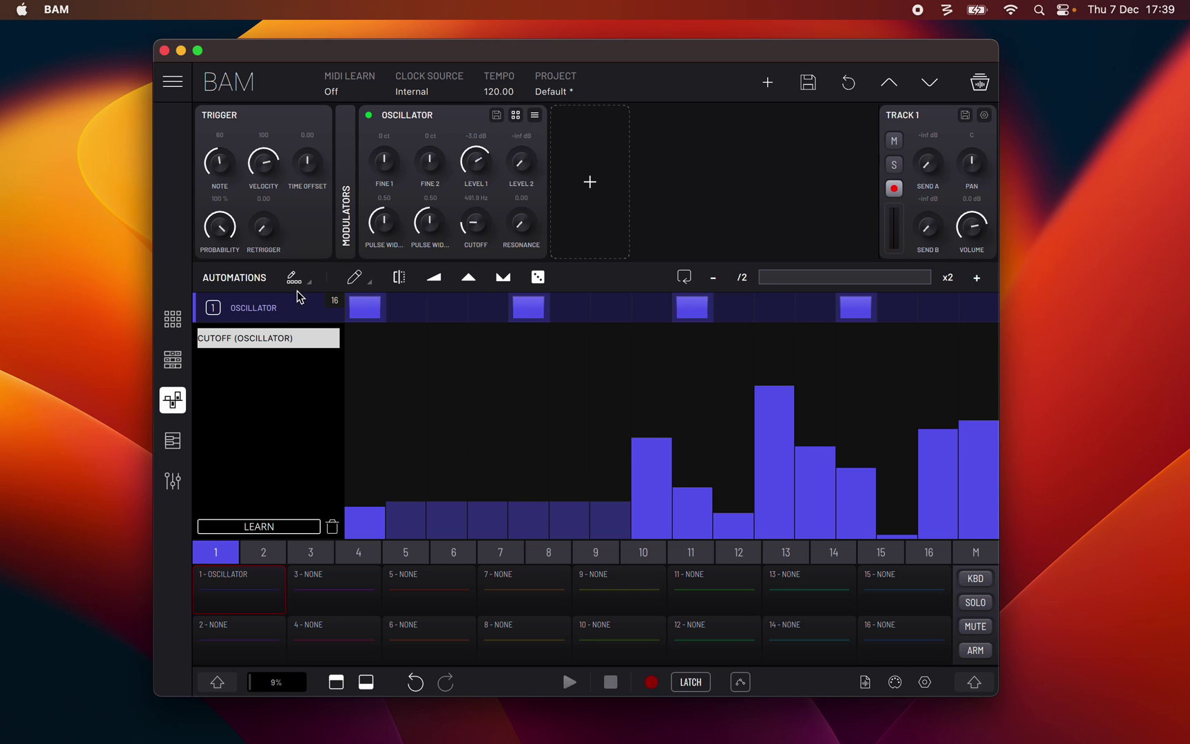
# Erase the tall Cutoff value at step 10 and go back to the pencil tool
pyautogui.click(350, 283)
pyautogui.click(359, 385)
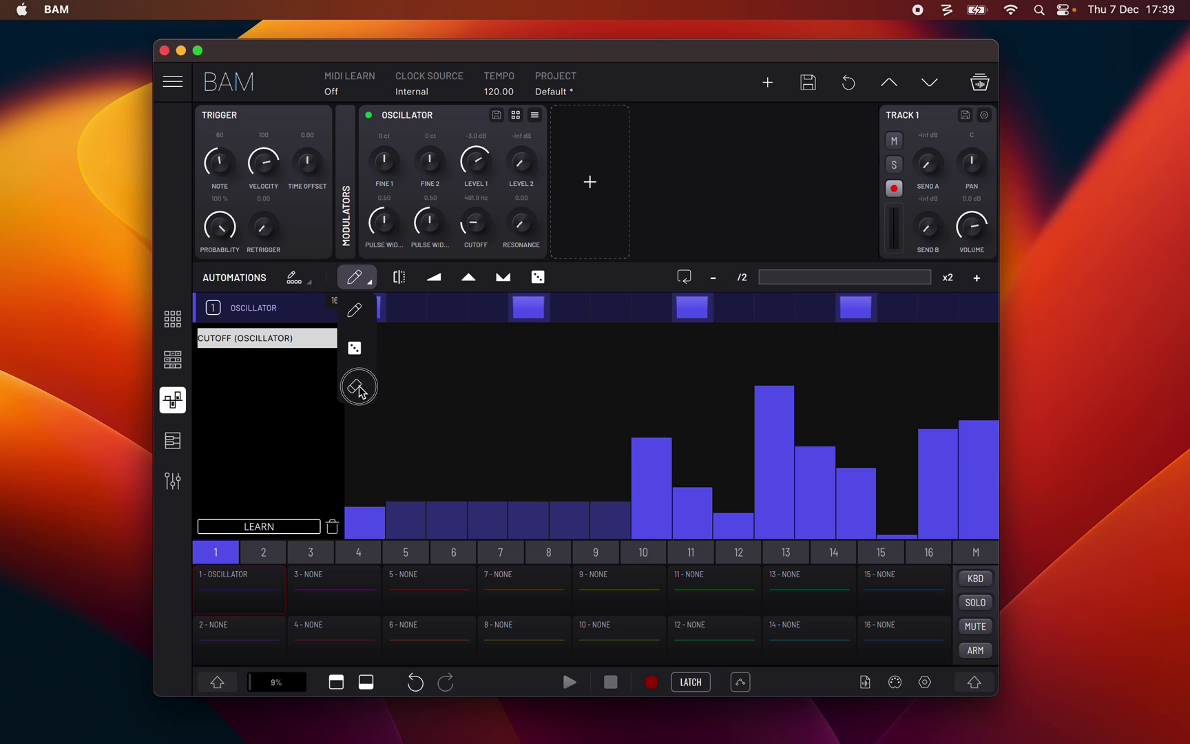
pyautogui.click(657, 469)
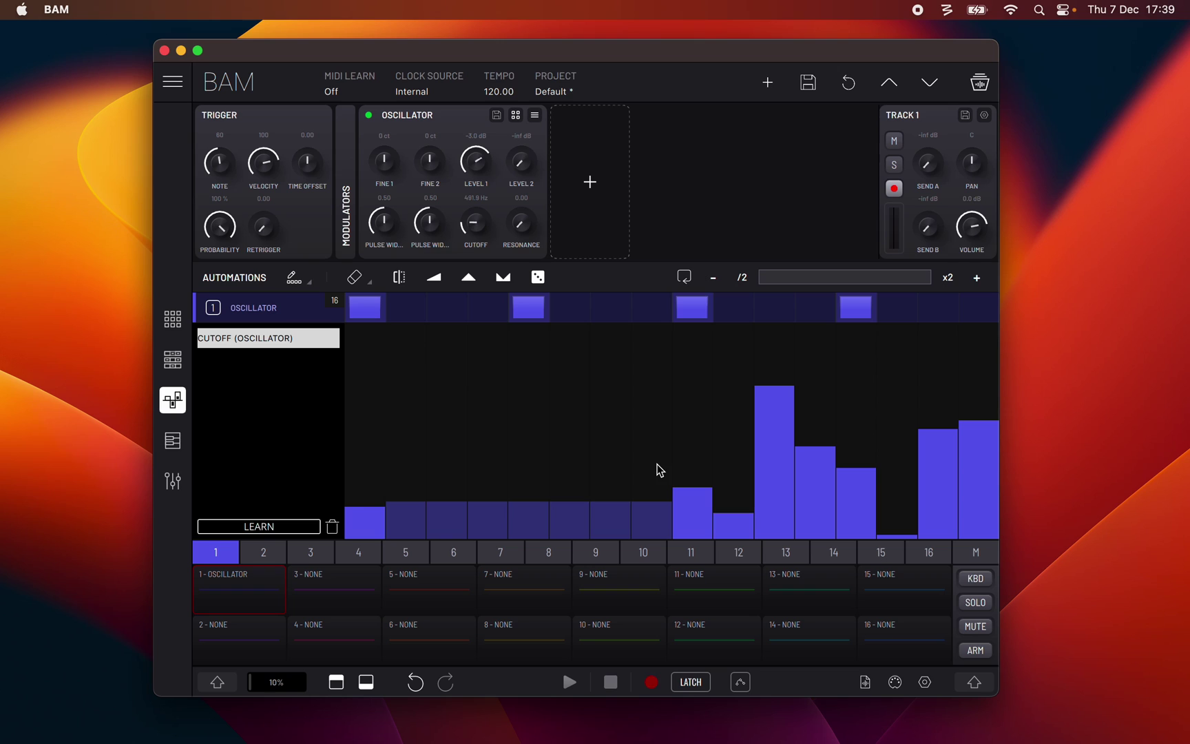
pyautogui.click(355, 278)
pyautogui.click(358, 308)
# Add Resonance and Pulse Width 1 (Oscillator) automation lanes using LEARN and shift mode
pyautogui.click(260, 527)
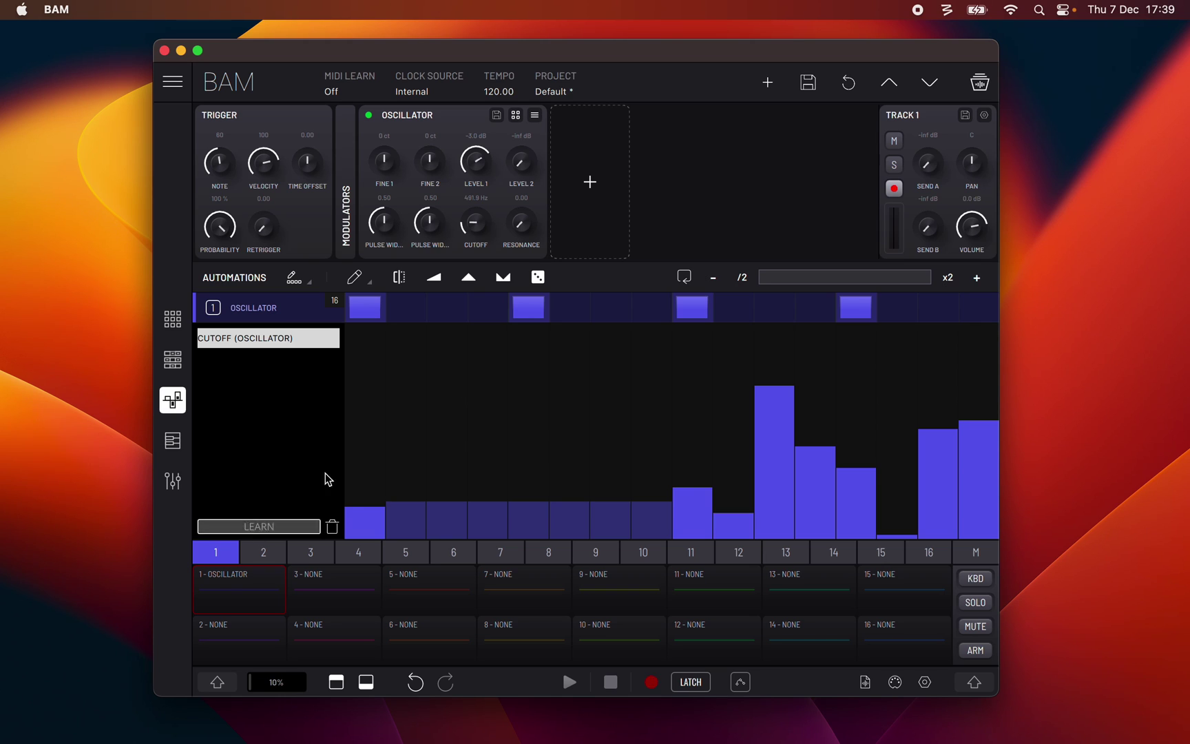
pyautogui.click(522, 224)
pyautogui.click(217, 682)
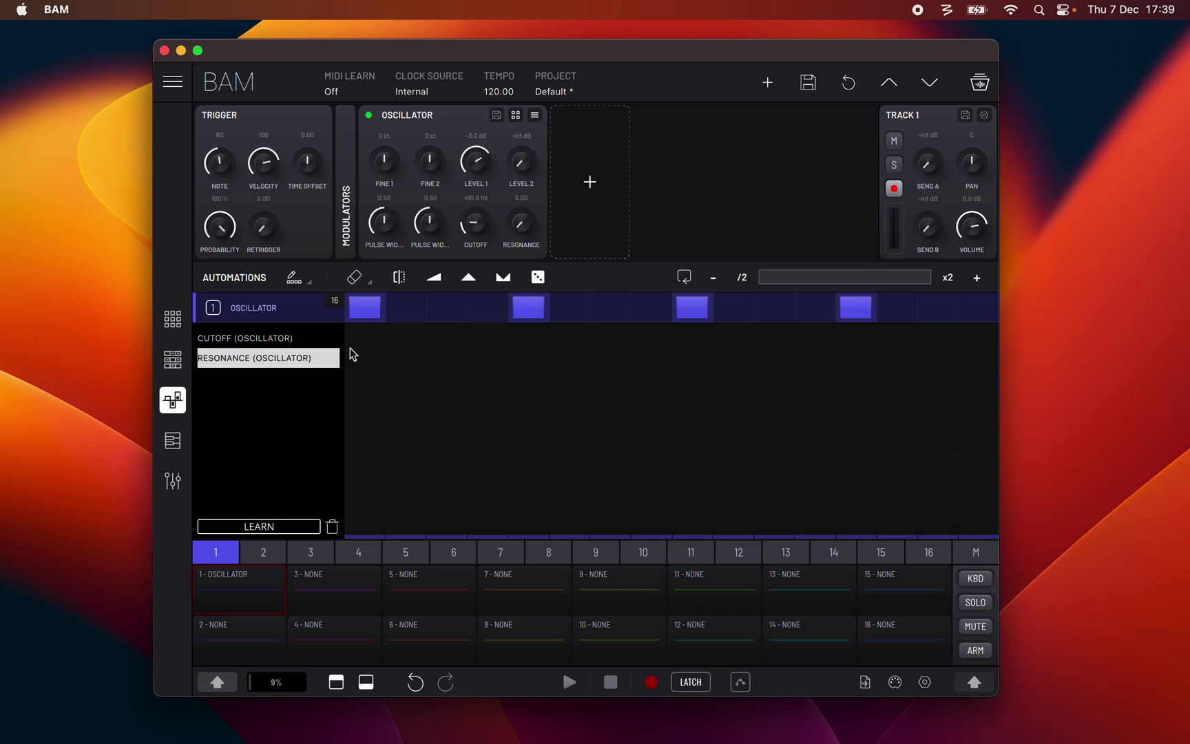
pyautogui.click(384, 221)
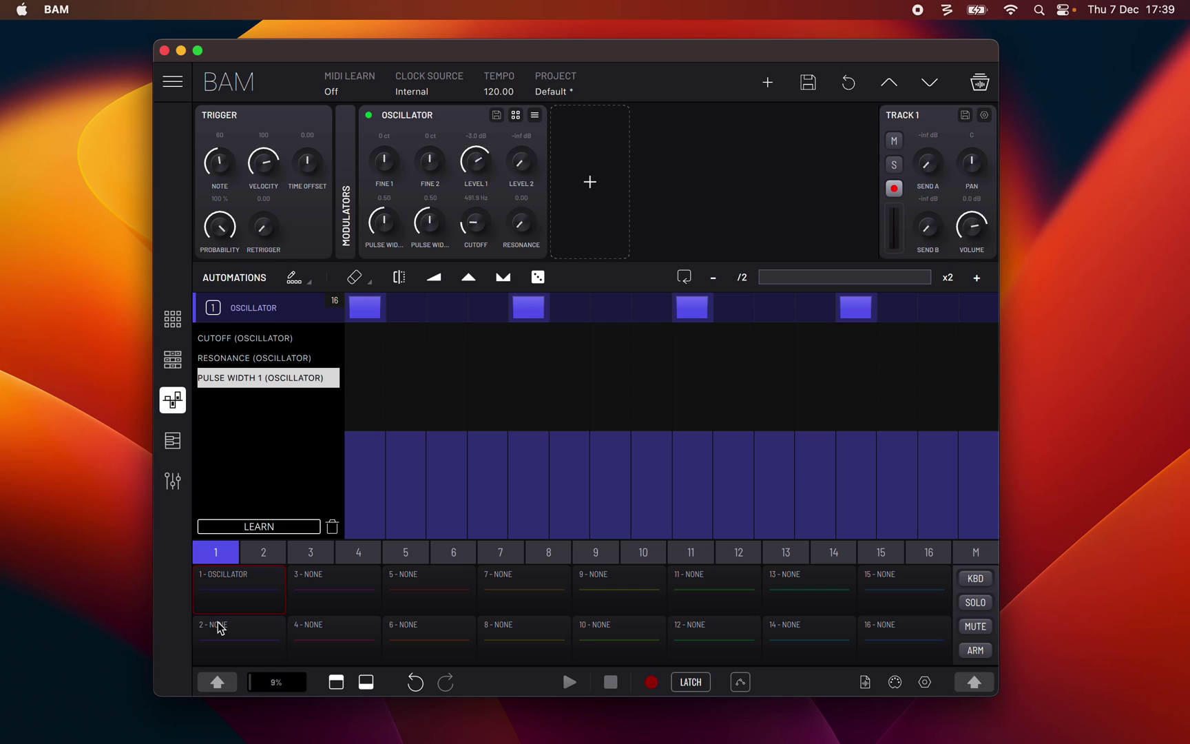
pyautogui.click(208, 678)
# Draw a rising-then-falling curve across Pulse Width 1's steps with the pencil tool
pyautogui.click(358, 279)
pyautogui.click(361, 311)
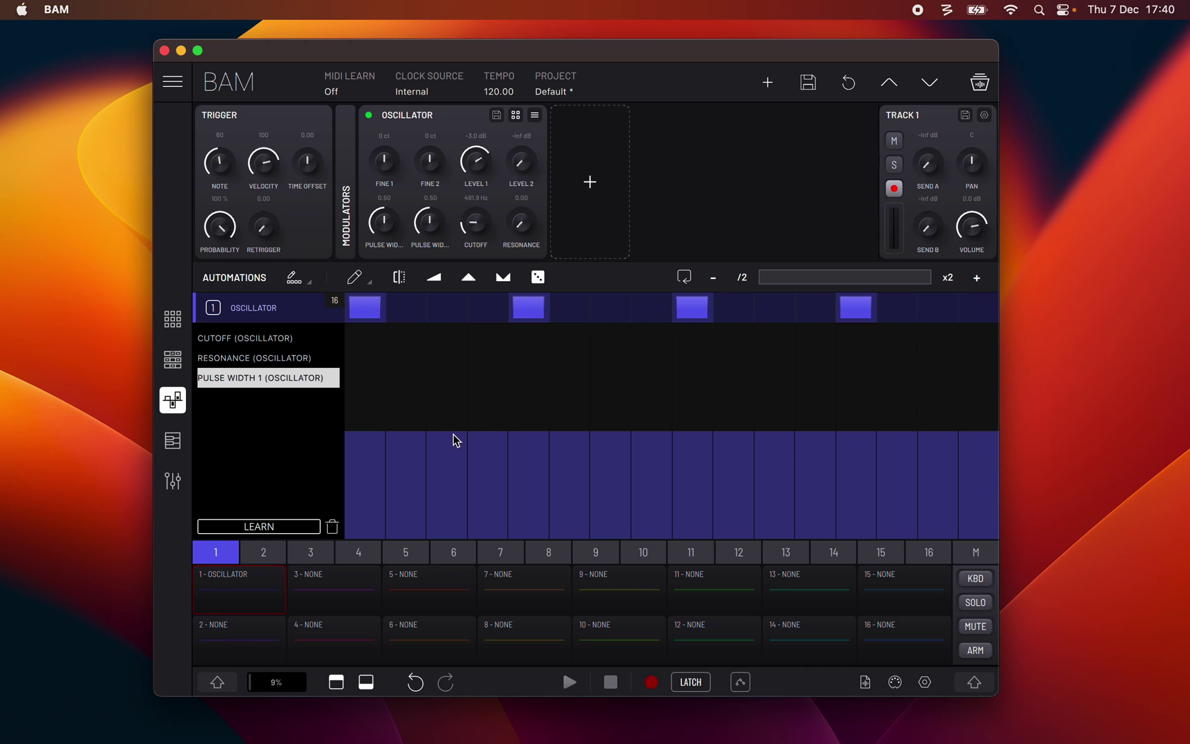
pyautogui.moveTo(454, 439)
pyautogui.mouseDown()
pyautogui.moveTo(772, 499)
pyautogui.moveTo(914, 415)
pyautogui.mouseUp()
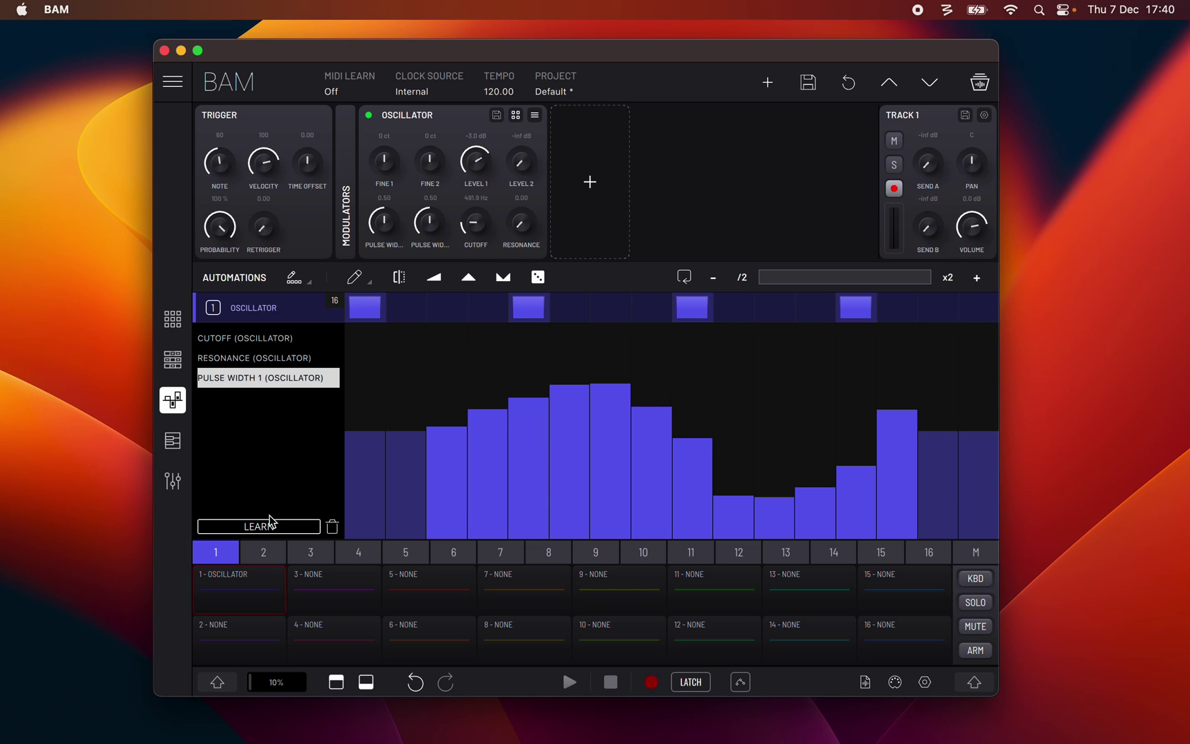
# Record a first pass of Cutoff knob movements into the Cutoff lane, then stop playback
pyautogui.click(248, 338)
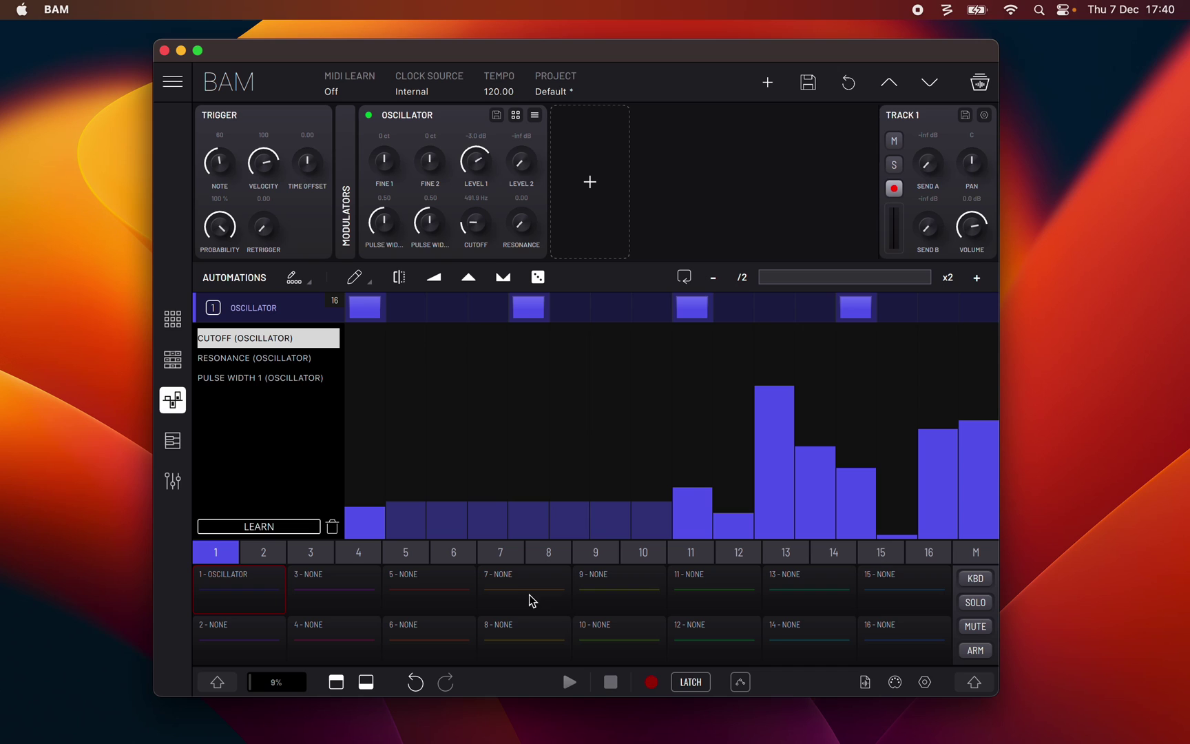
pyautogui.click(651, 682)
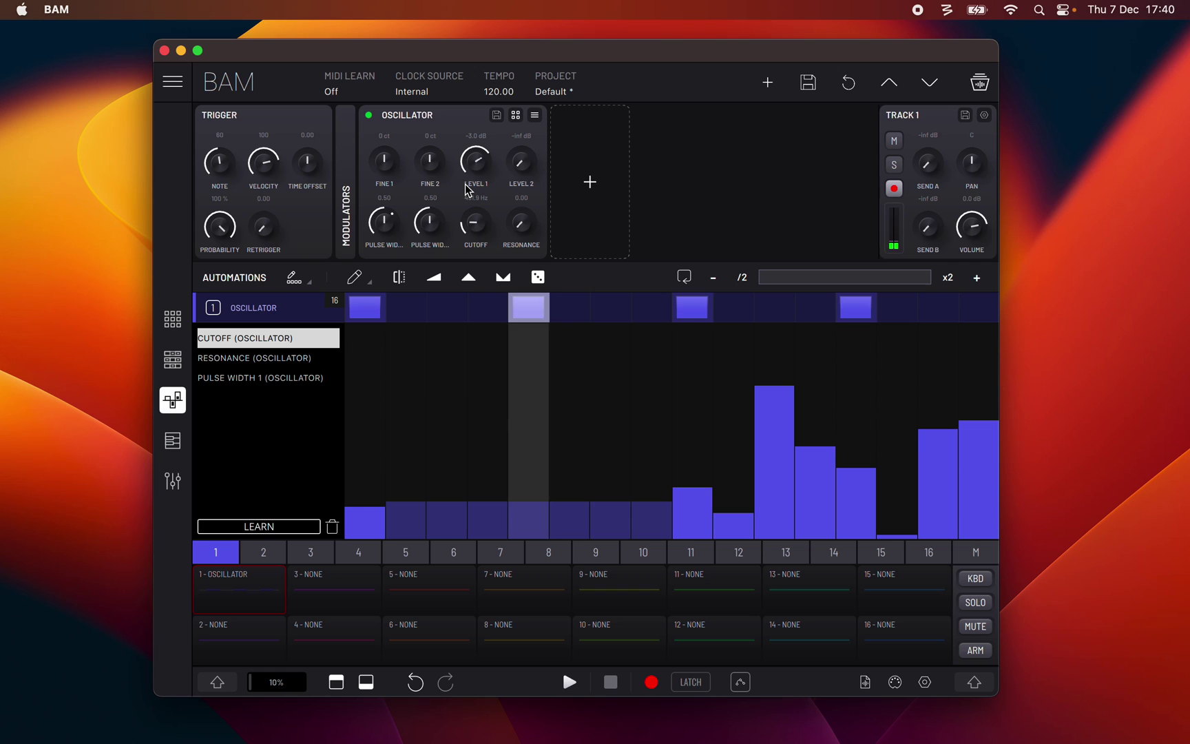
pyautogui.moveTo(465, 184)
pyautogui.mouseDown()
pyautogui.moveTo(475, 193)
pyautogui.moveTo(481, 159)
pyautogui.moveTo(507, 254)
pyautogui.moveTo(527, 100)
pyautogui.moveTo(540, 245)
pyautogui.moveTo(533, 207)
pyautogui.mouseUp()
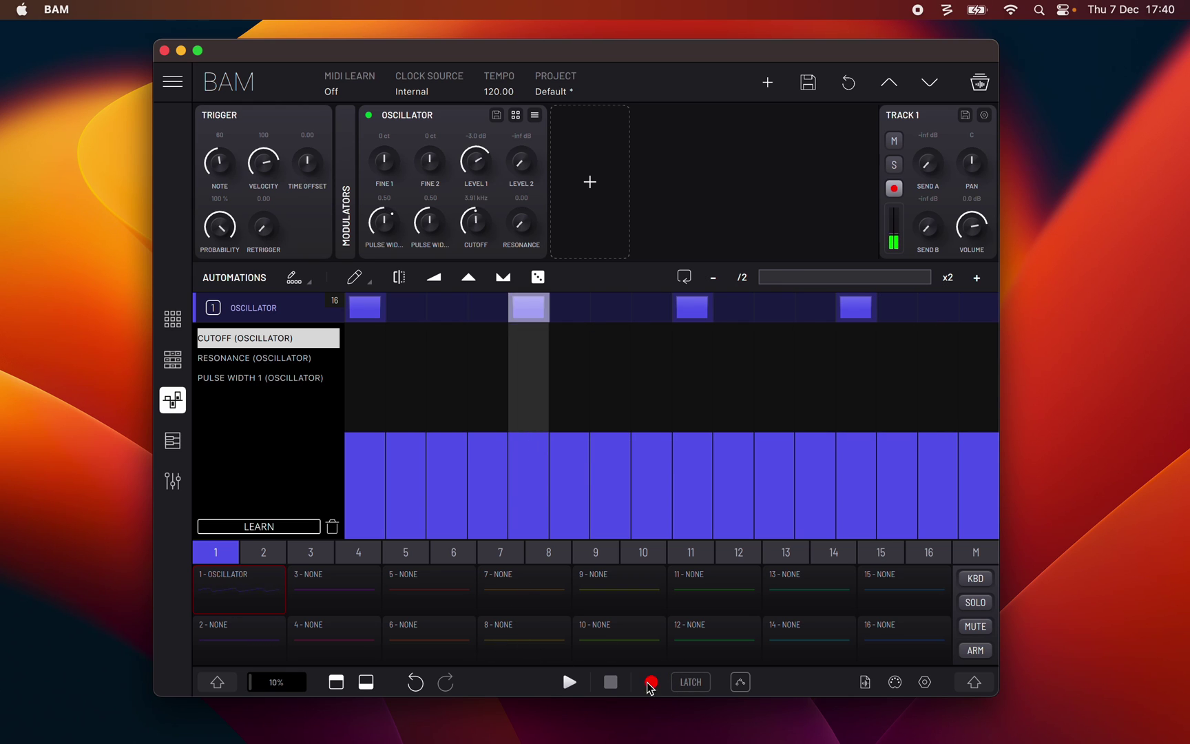
pyautogui.press('space')
# Re-arm recording in Touch mode, lower Cutoff to 491.9 Hz and start playback
pyautogui.click(694, 684)
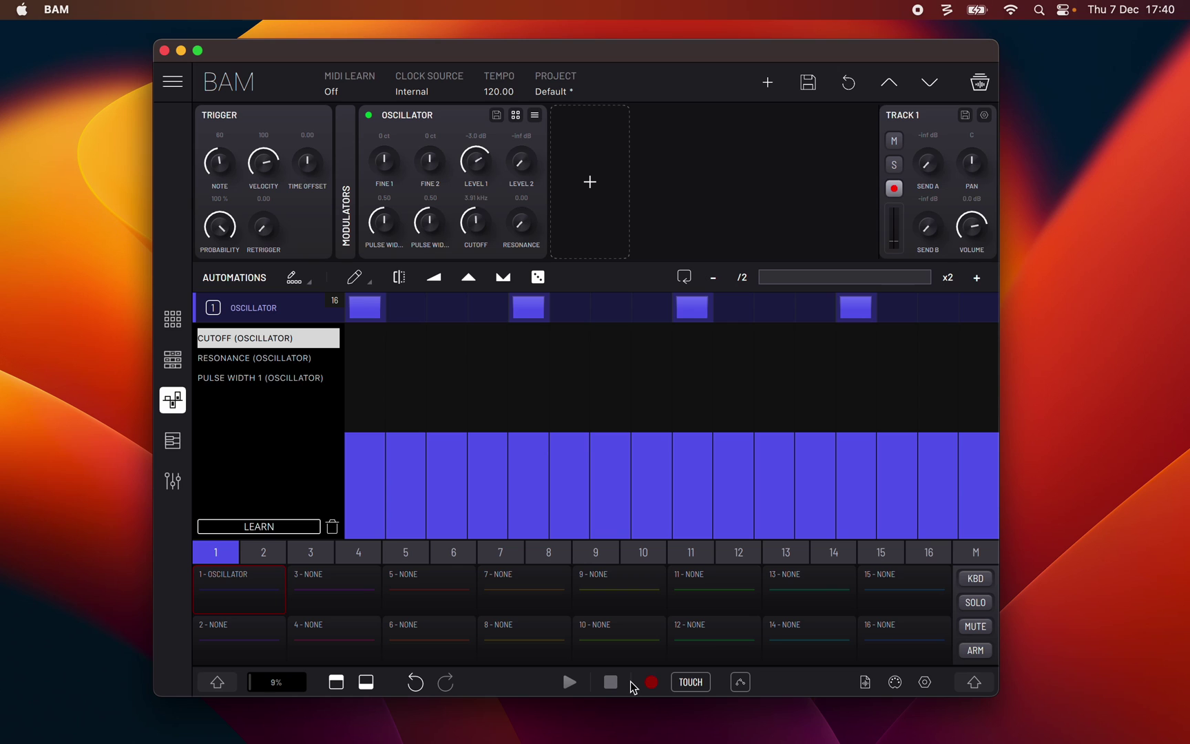
pyautogui.click(650, 683)
pyautogui.moveTo(481, 263); pyautogui.dragTo(569, 682)
pyautogui.click(569, 682)
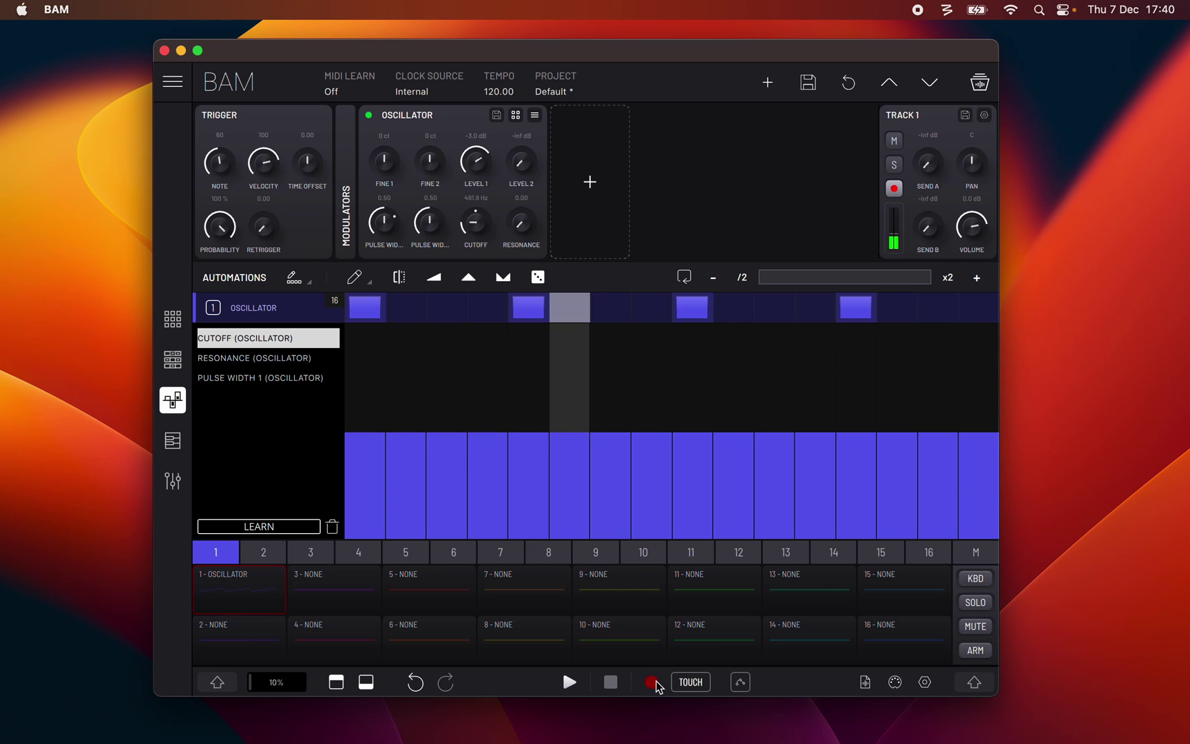
# Record rising and falling Cutoff values in Latch, then lower steps 11–12 in Touch, and stop
pyautogui.click(689, 683)
pyautogui.moveTo(475, 231)
pyautogui.mouseDown()
pyautogui.moveTo(482, 151)
pyautogui.moveTo(458, 289)
pyautogui.moveTo(478, 227)
pyautogui.moveTo(551, 274)
pyautogui.moveTo(546, 145)
pyautogui.mouseUp()
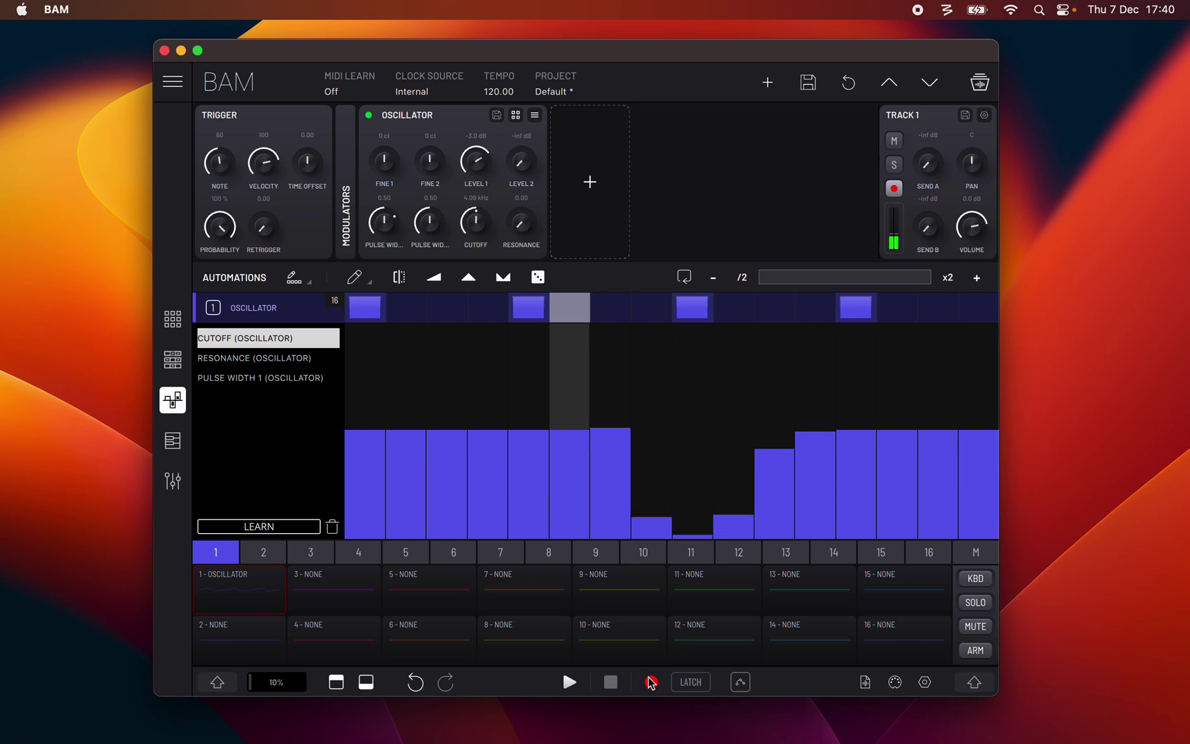
pyautogui.click(689, 684)
pyautogui.moveTo(475, 224)
pyautogui.mouseDown()
pyautogui.moveTo(480, 289)
pyautogui.moveTo(480, 206)
pyautogui.mouseUp()
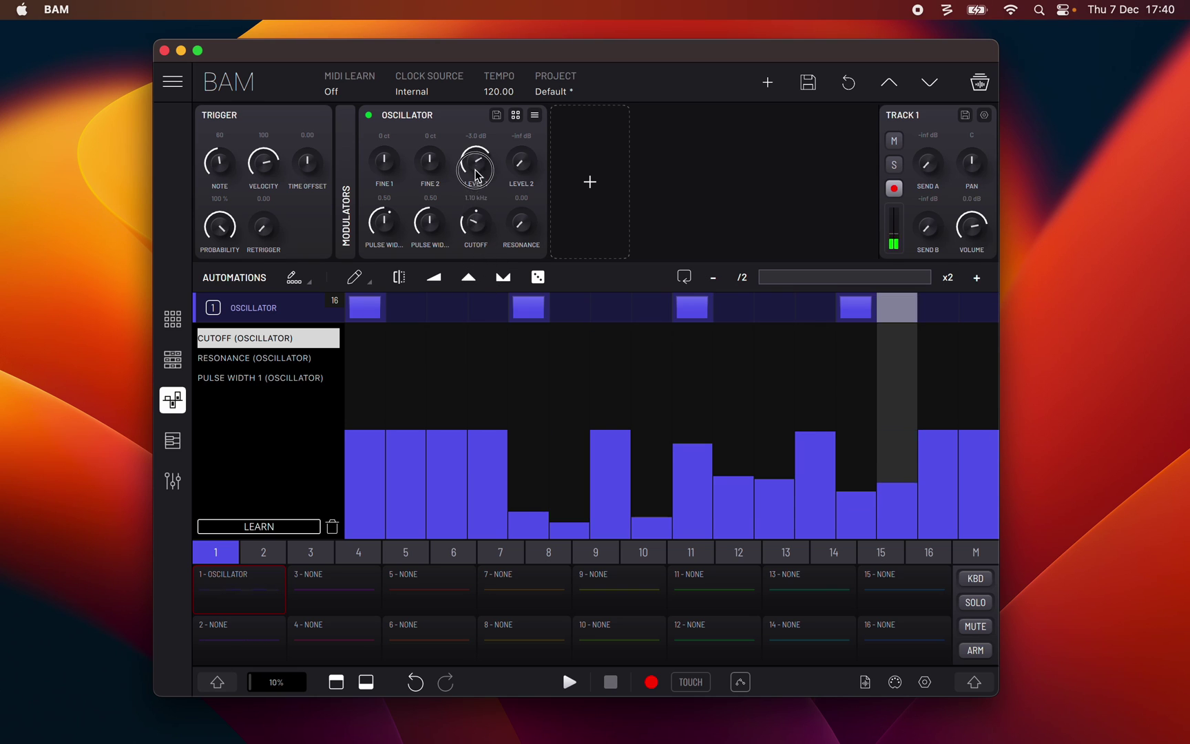
pyautogui.click(652, 686)
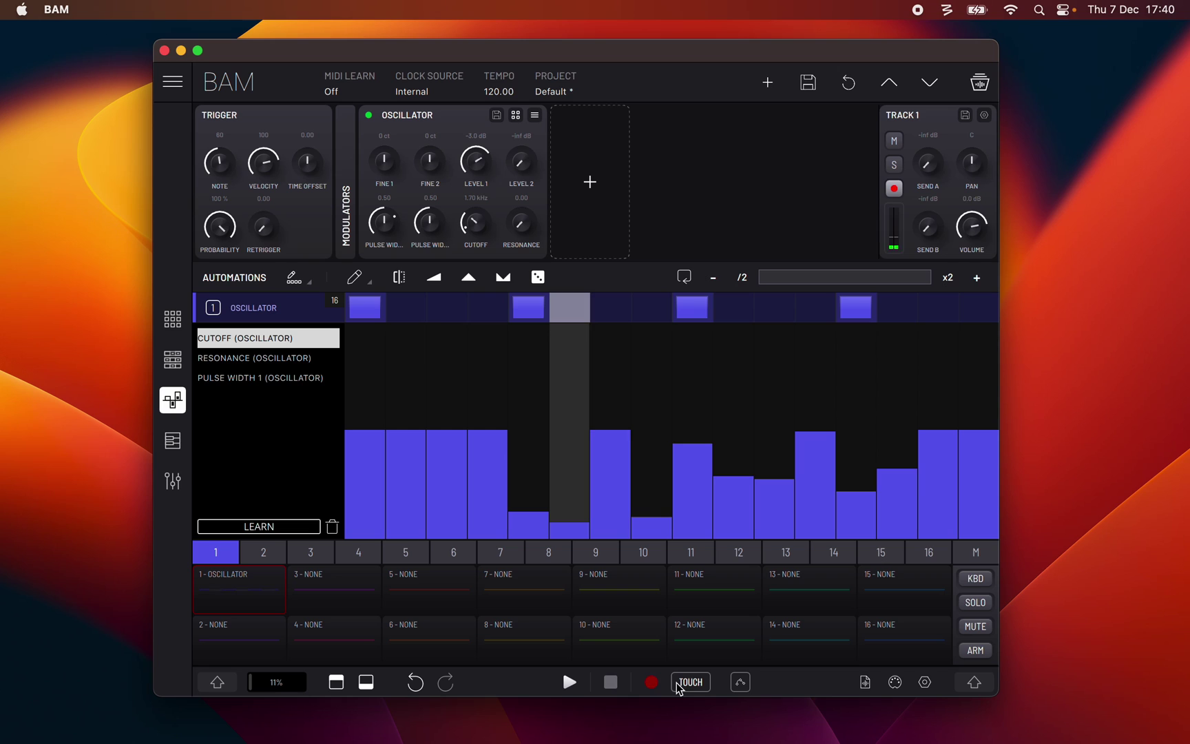
pyautogui.click(612, 683)
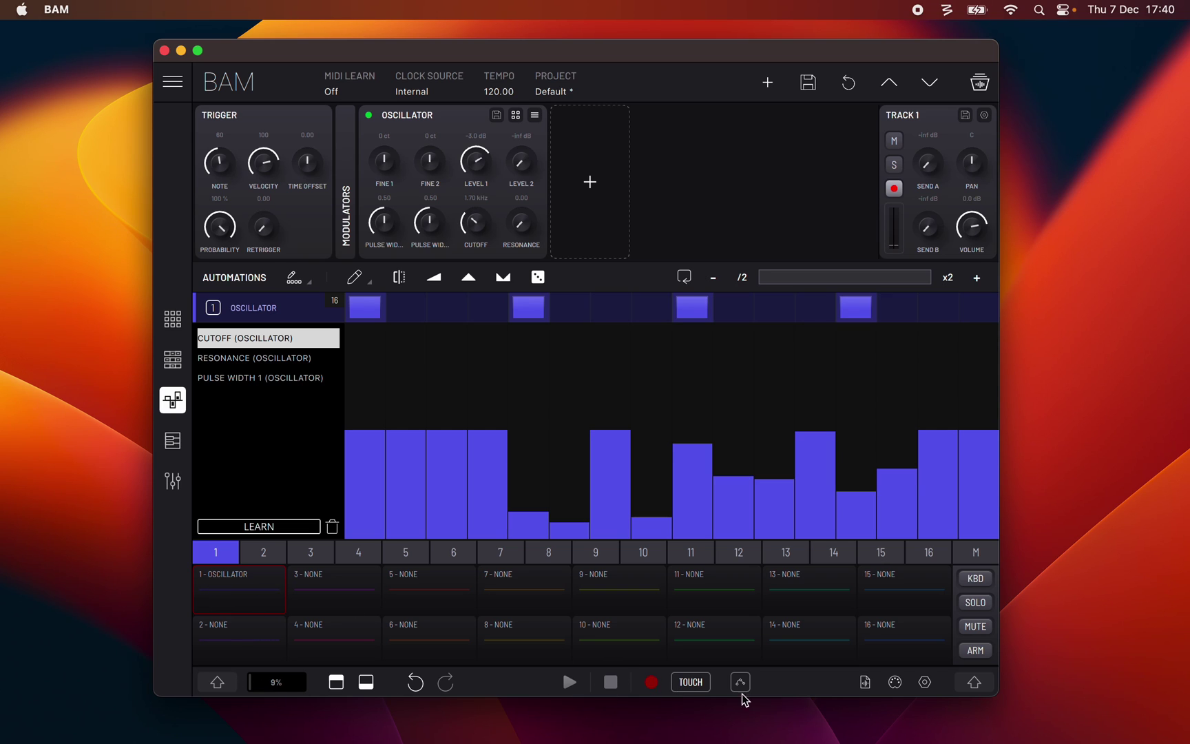
# Add a lowered, flat Level 1 lane, then play the clip with the Cutoff lane shown
pyautogui.click(978, 683)
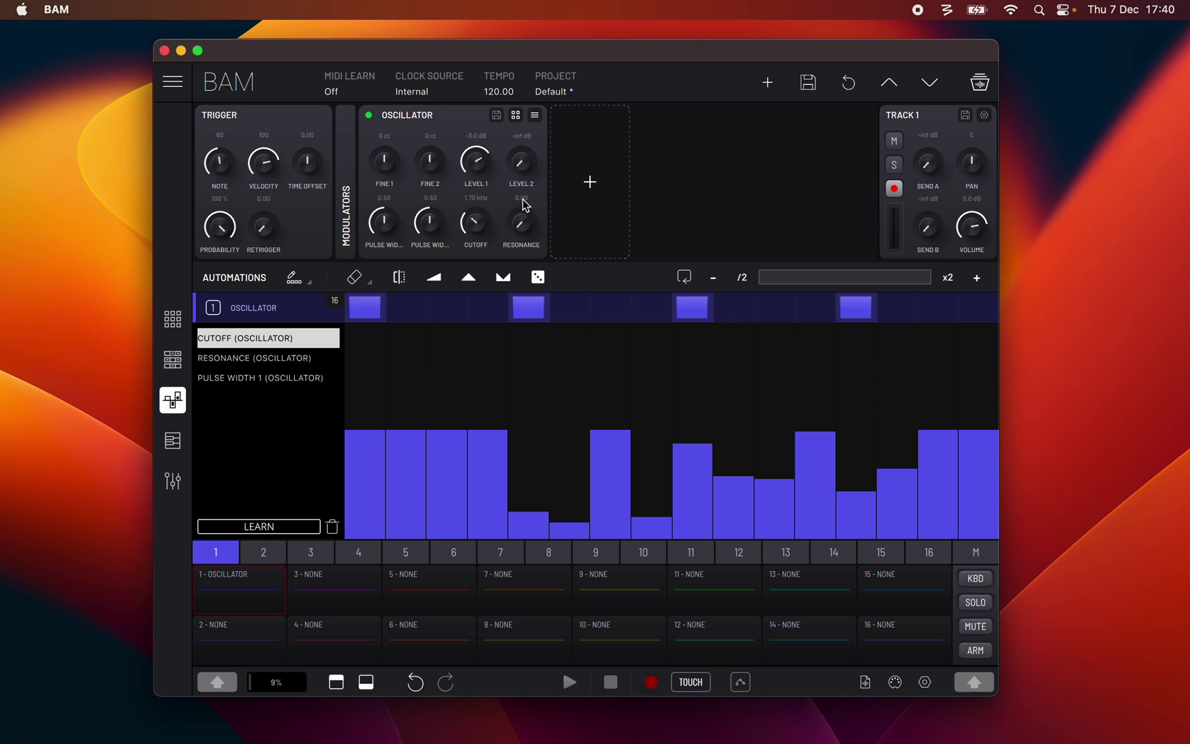
pyautogui.moveTo(475, 161); pyautogui.dragTo(518, 180)
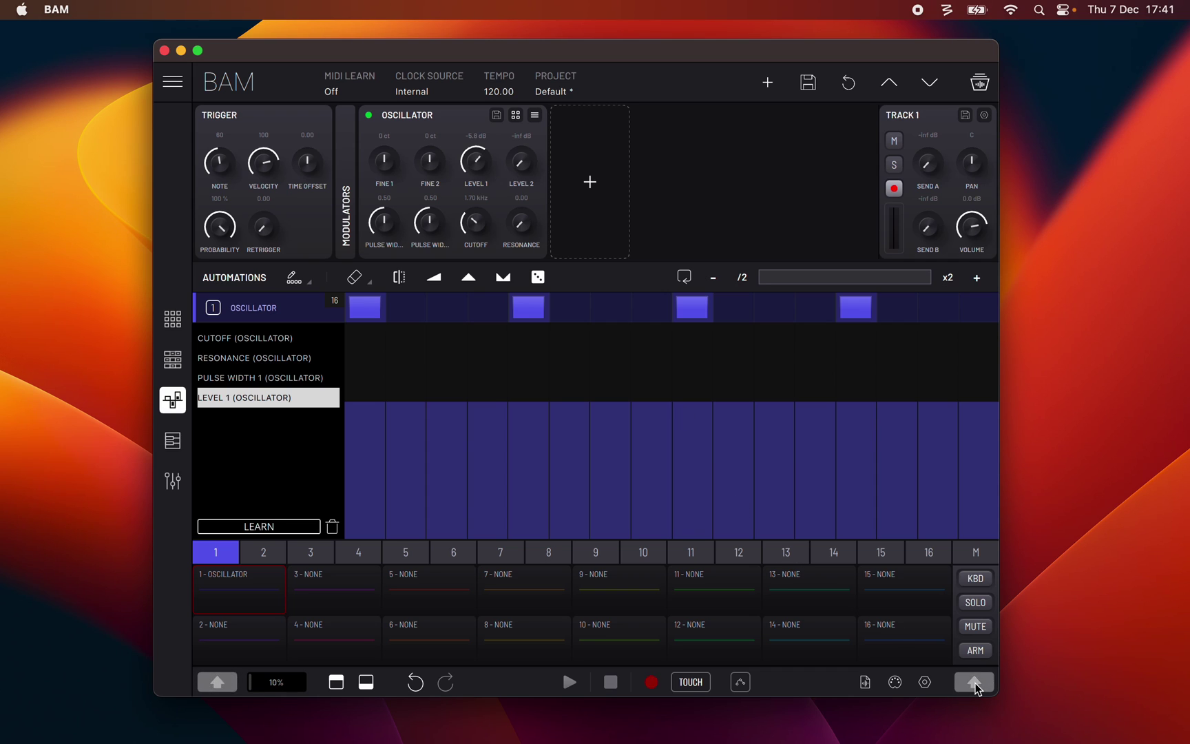
pyautogui.click(279, 337)
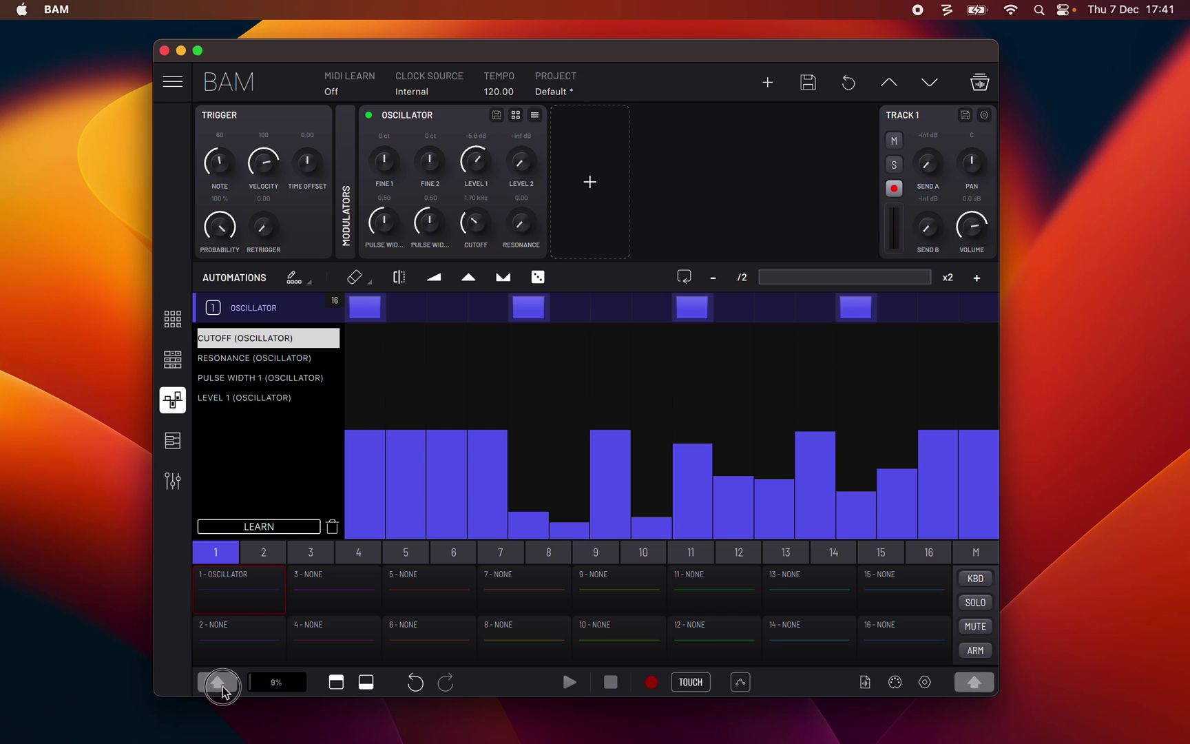
pyautogui.click(571, 682)
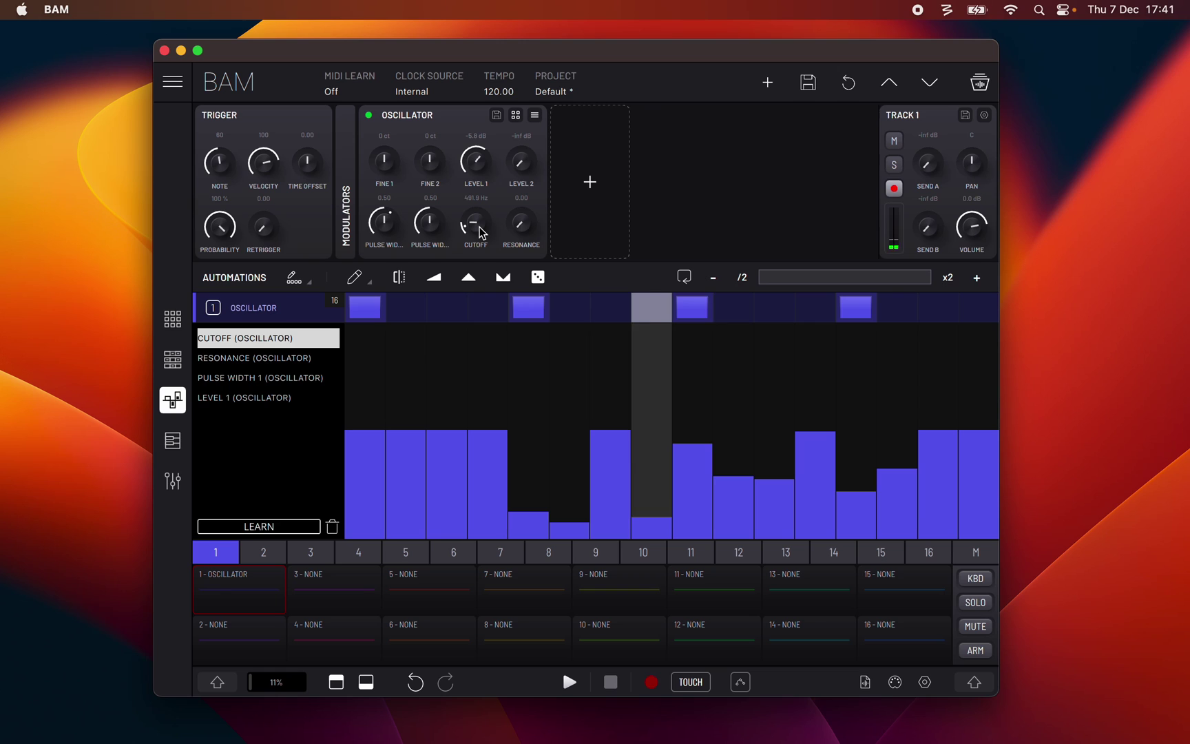
# Turn the Cutoff knob up during playback, disable automation writing, and stop playback
pyautogui.moveTo(480, 233); pyautogui.dragTo(483, 90)
pyautogui.click(741, 683)
pyautogui.click(611, 681)
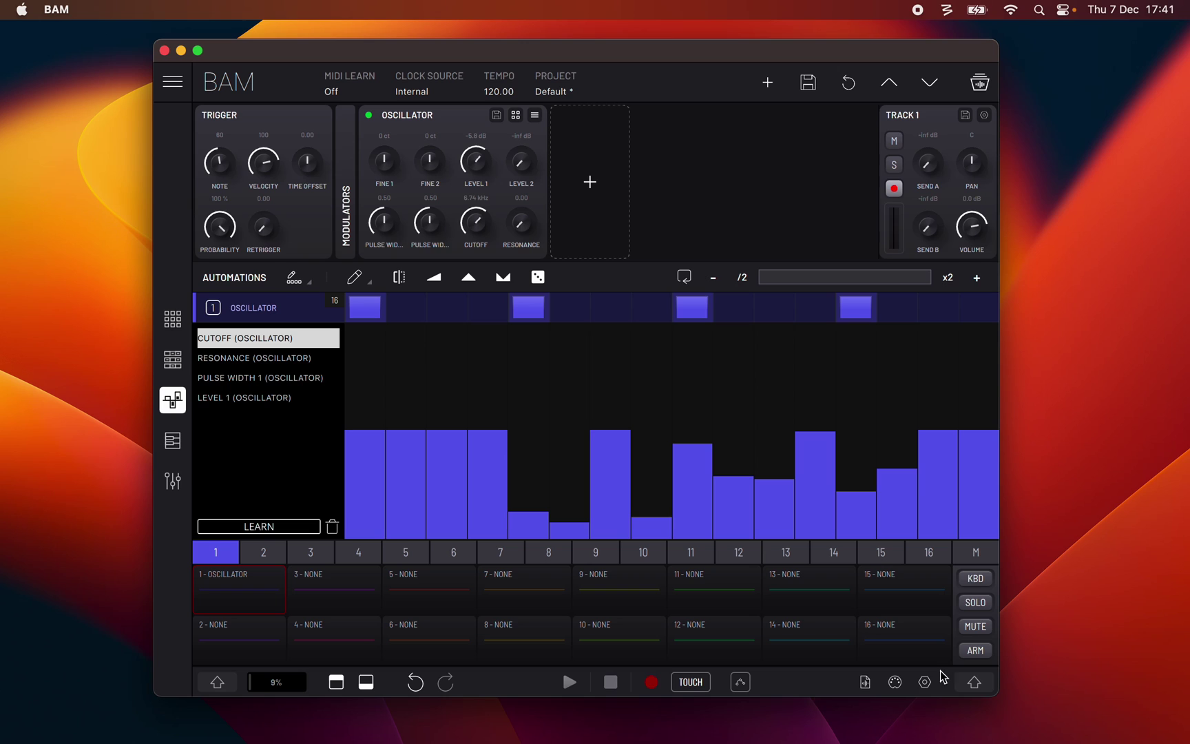
# Add a flat Fine 1 (Oscillator) lane via shift mode, then toggle looping on and off
pyautogui.click(973, 682)
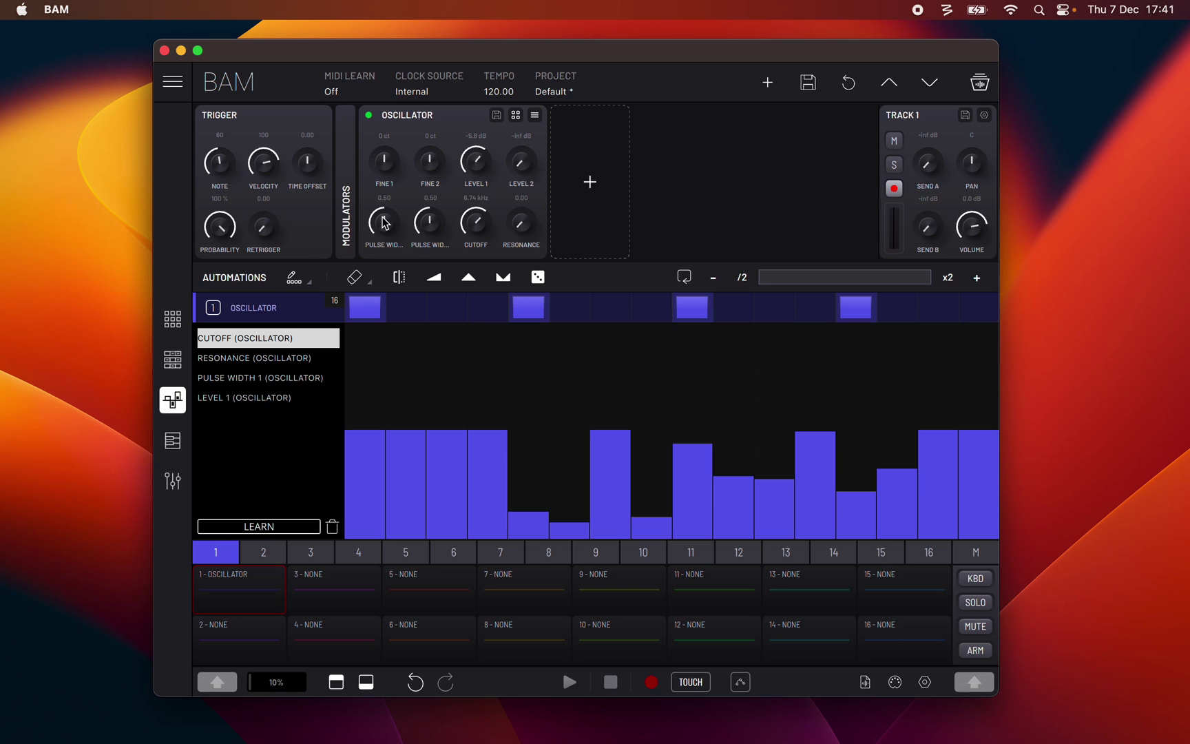
pyautogui.click(387, 158)
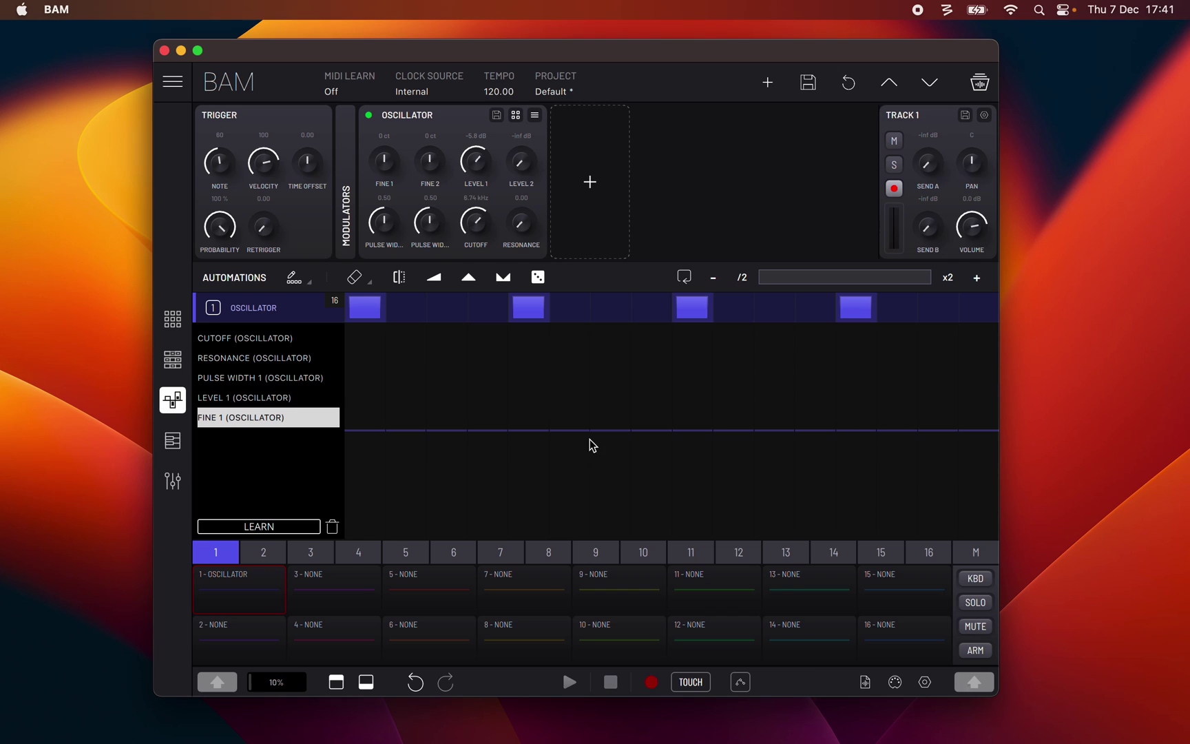
pyautogui.click(981, 682)
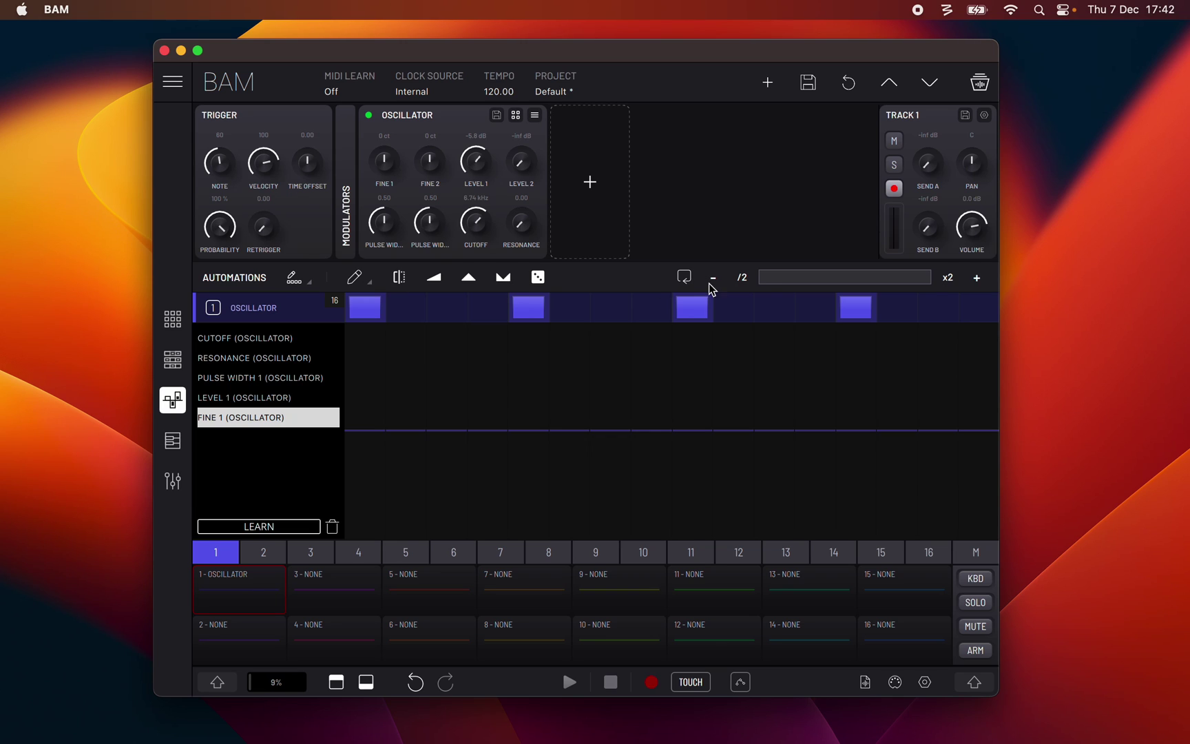
pyautogui.click(684, 277)
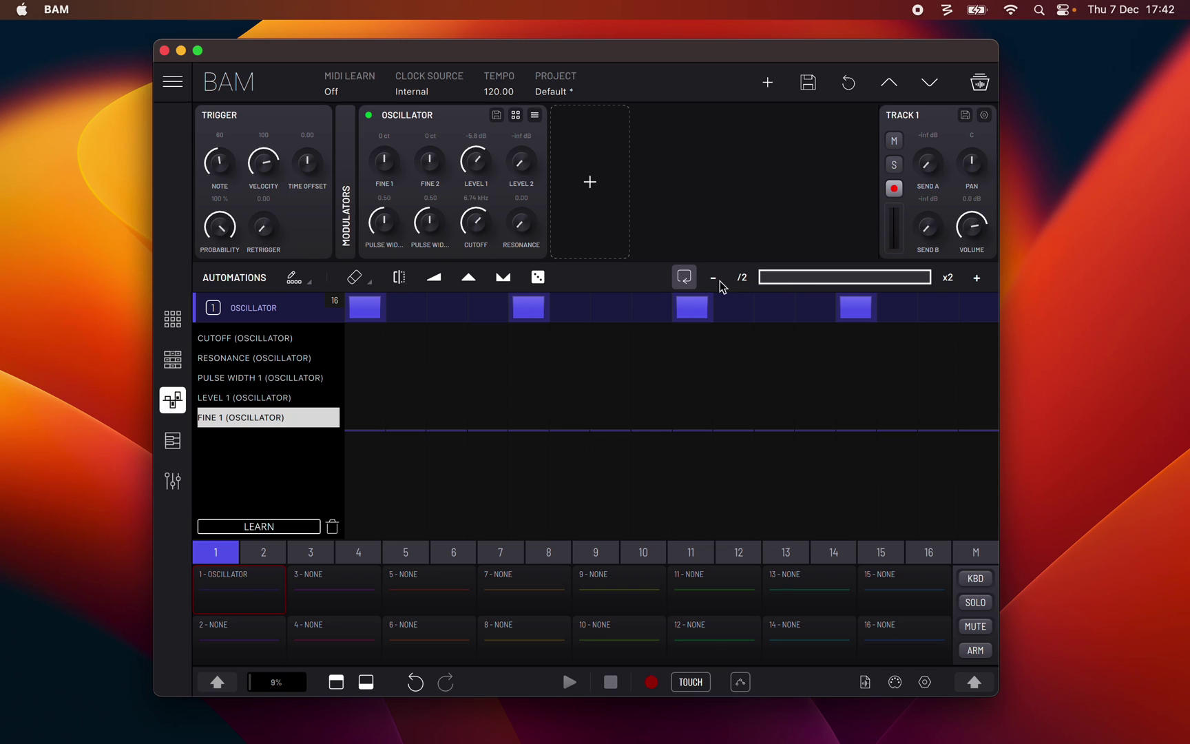
pyautogui.click(692, 281)
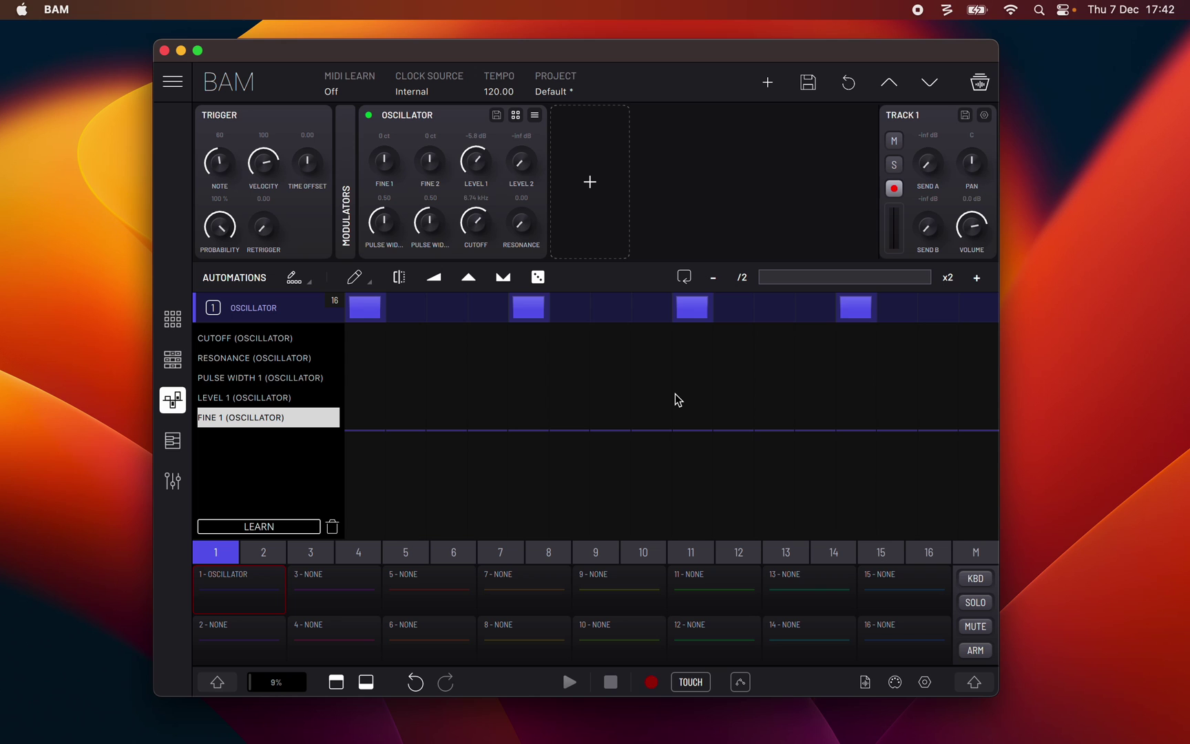